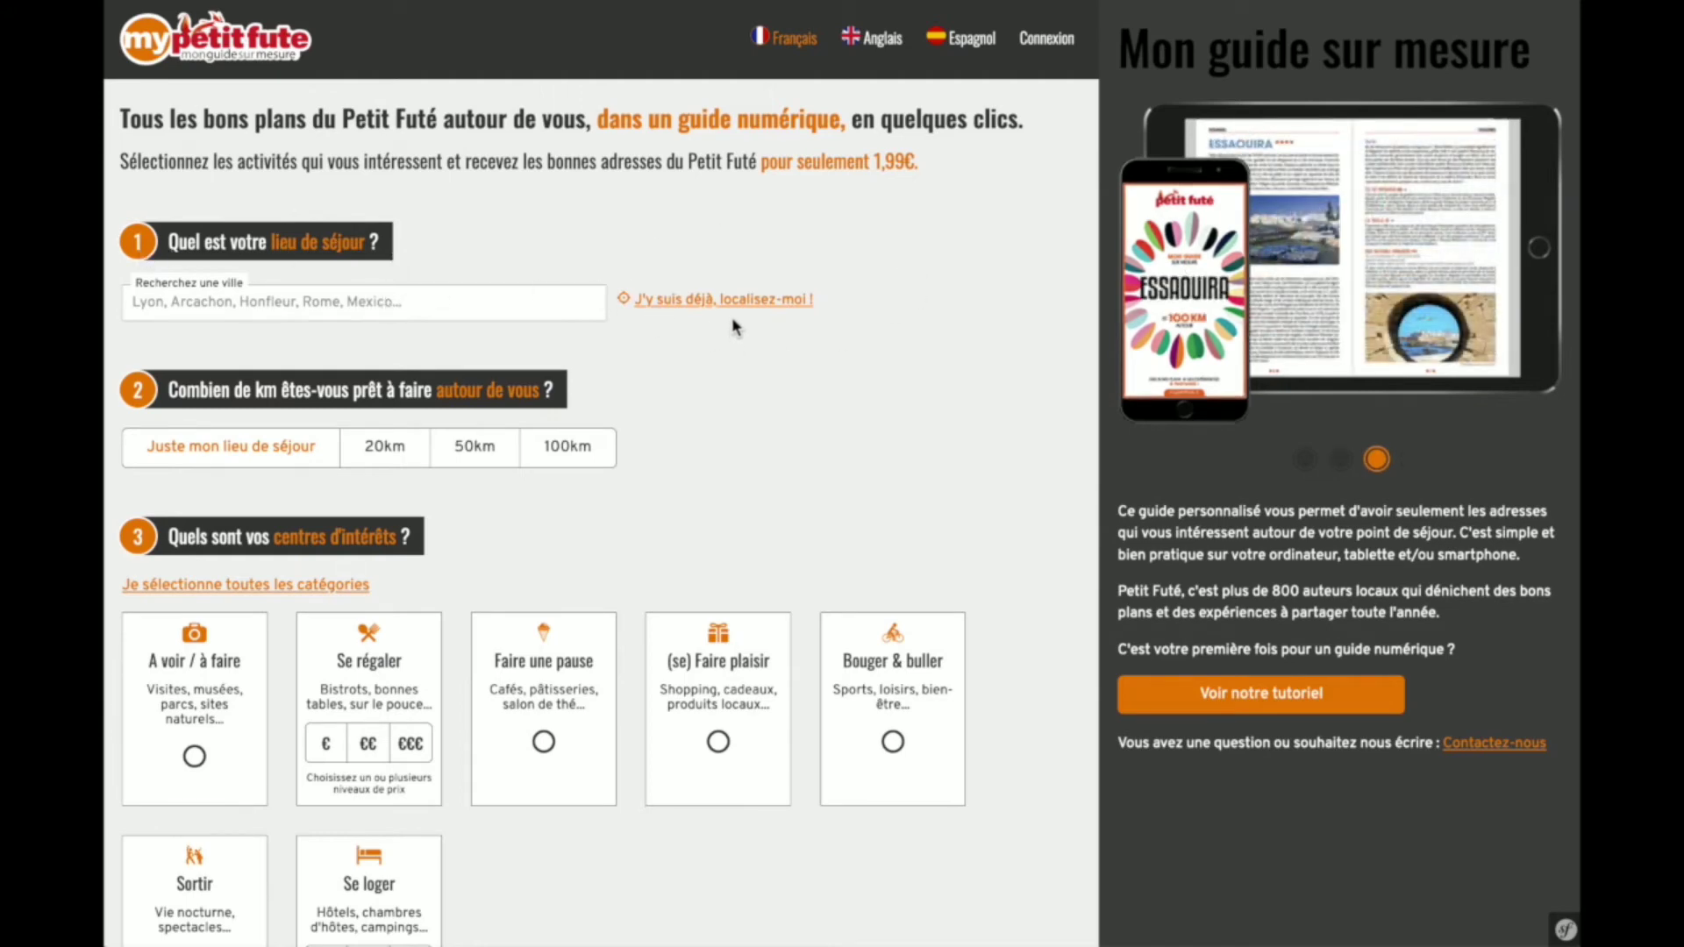
# - Search for Honfleur and pick HONFLEUR (FRANCE / CALVADOS) as the stay location
pyautogui.click(447, 306)
pyautogui.write('Honfleur')
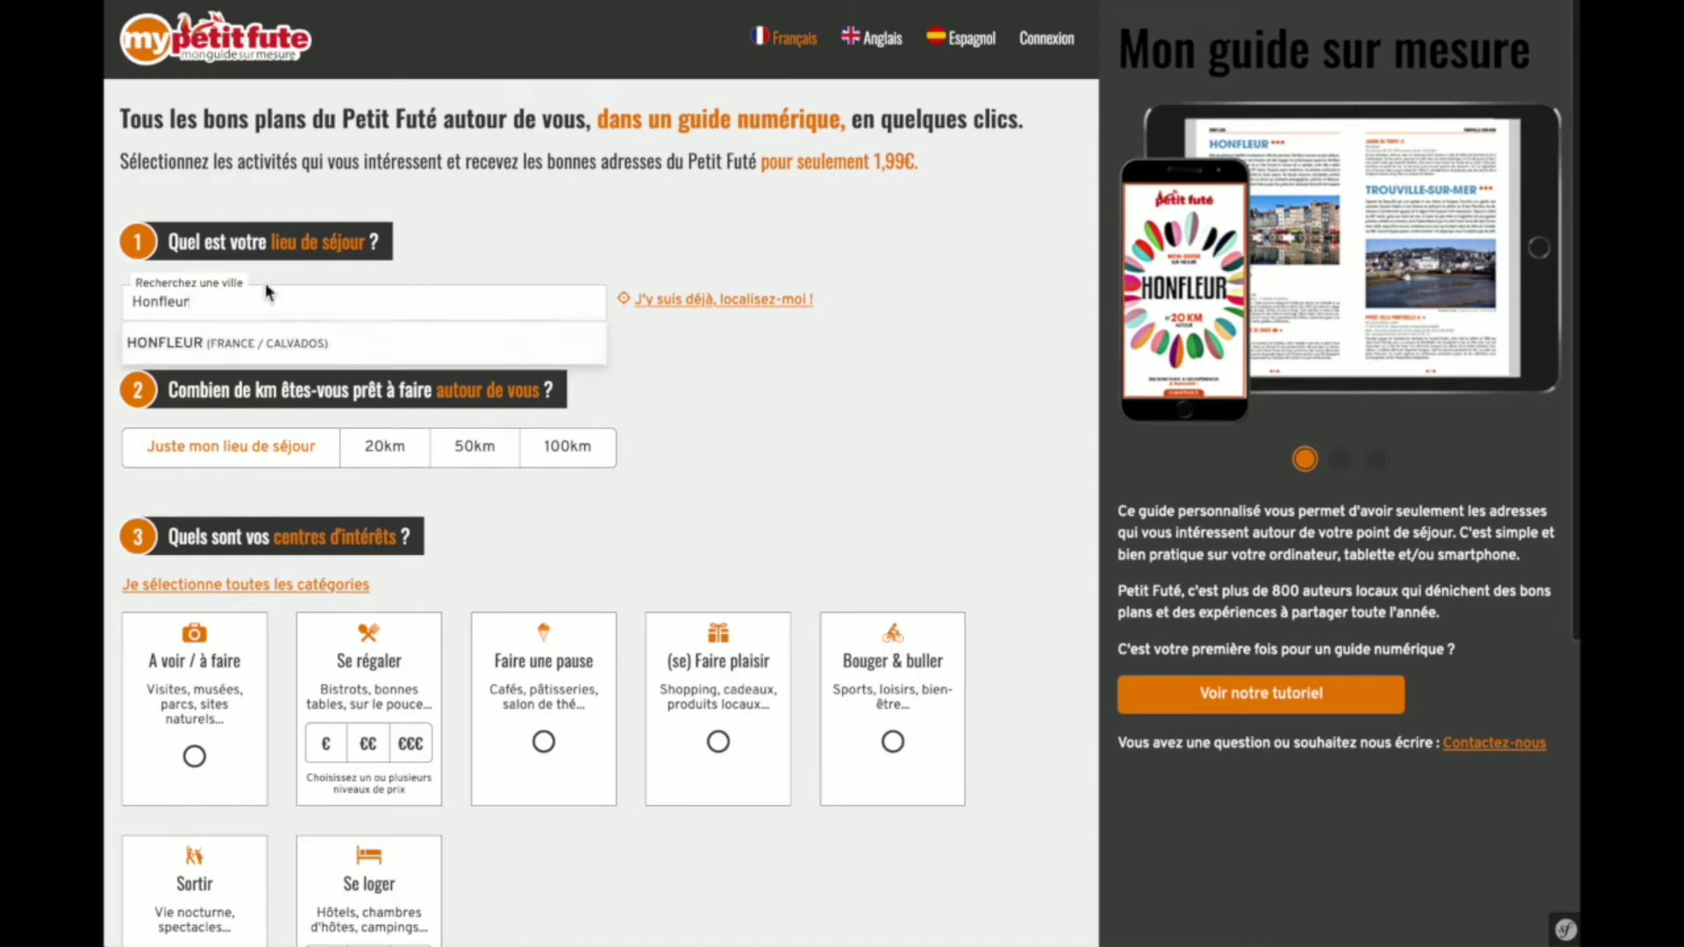
pyautogui.click(208, 346)
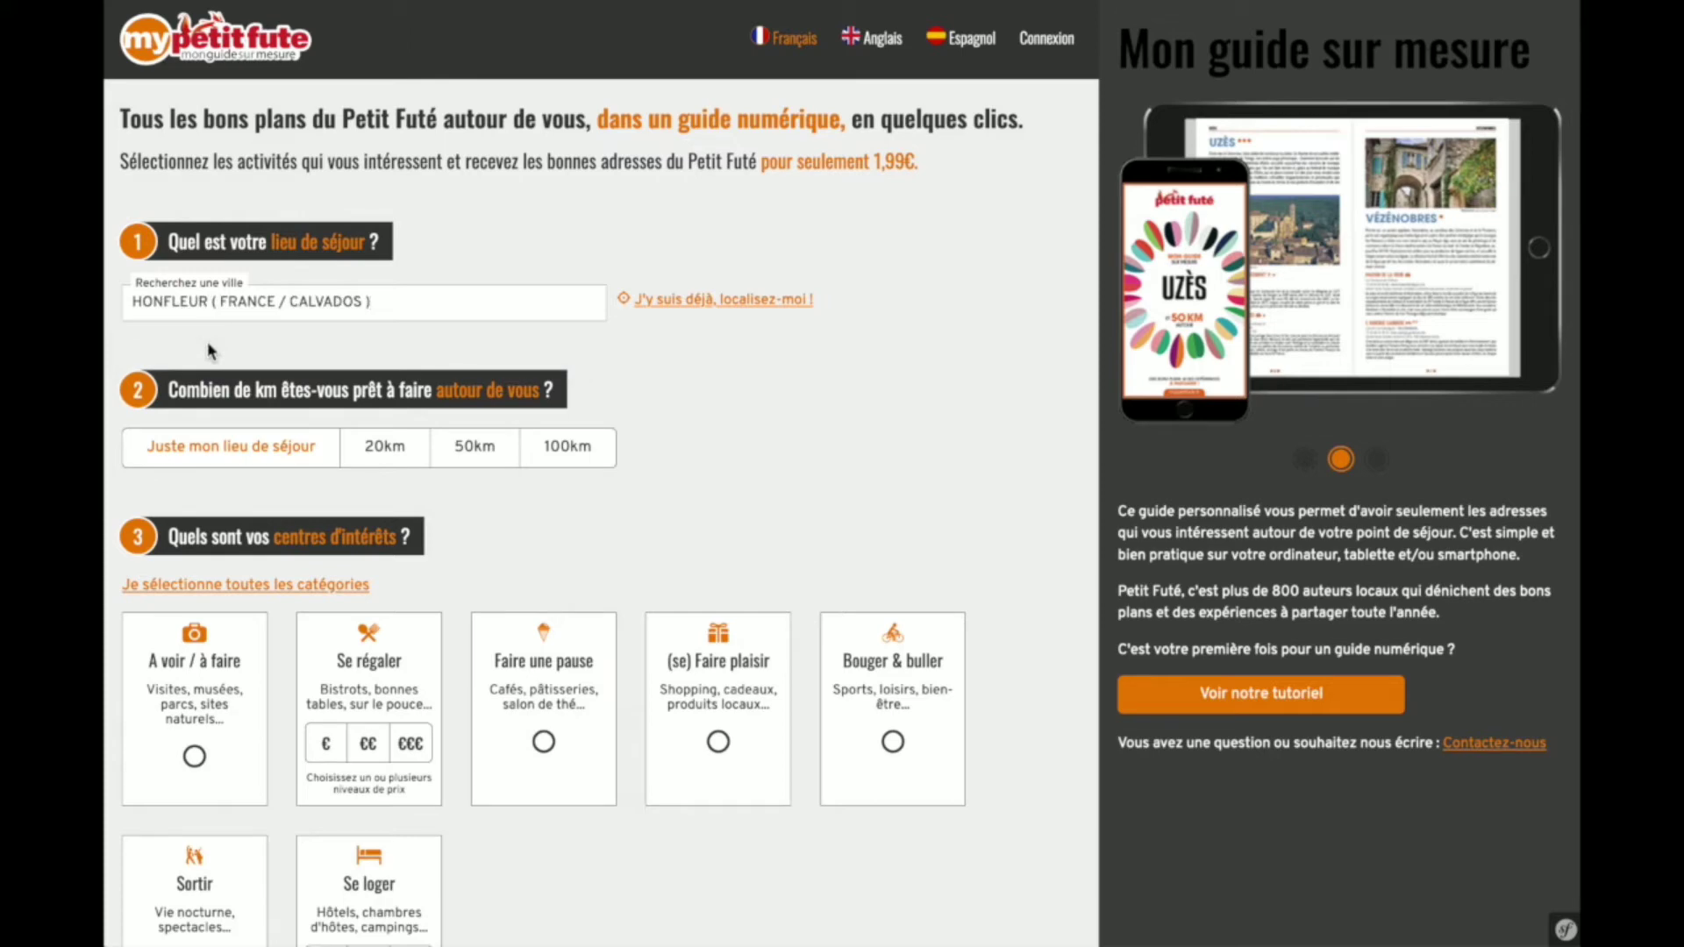
# - Choose a 50km radius around Honfleur
pyautogui.scroll(-1, 753, 456)
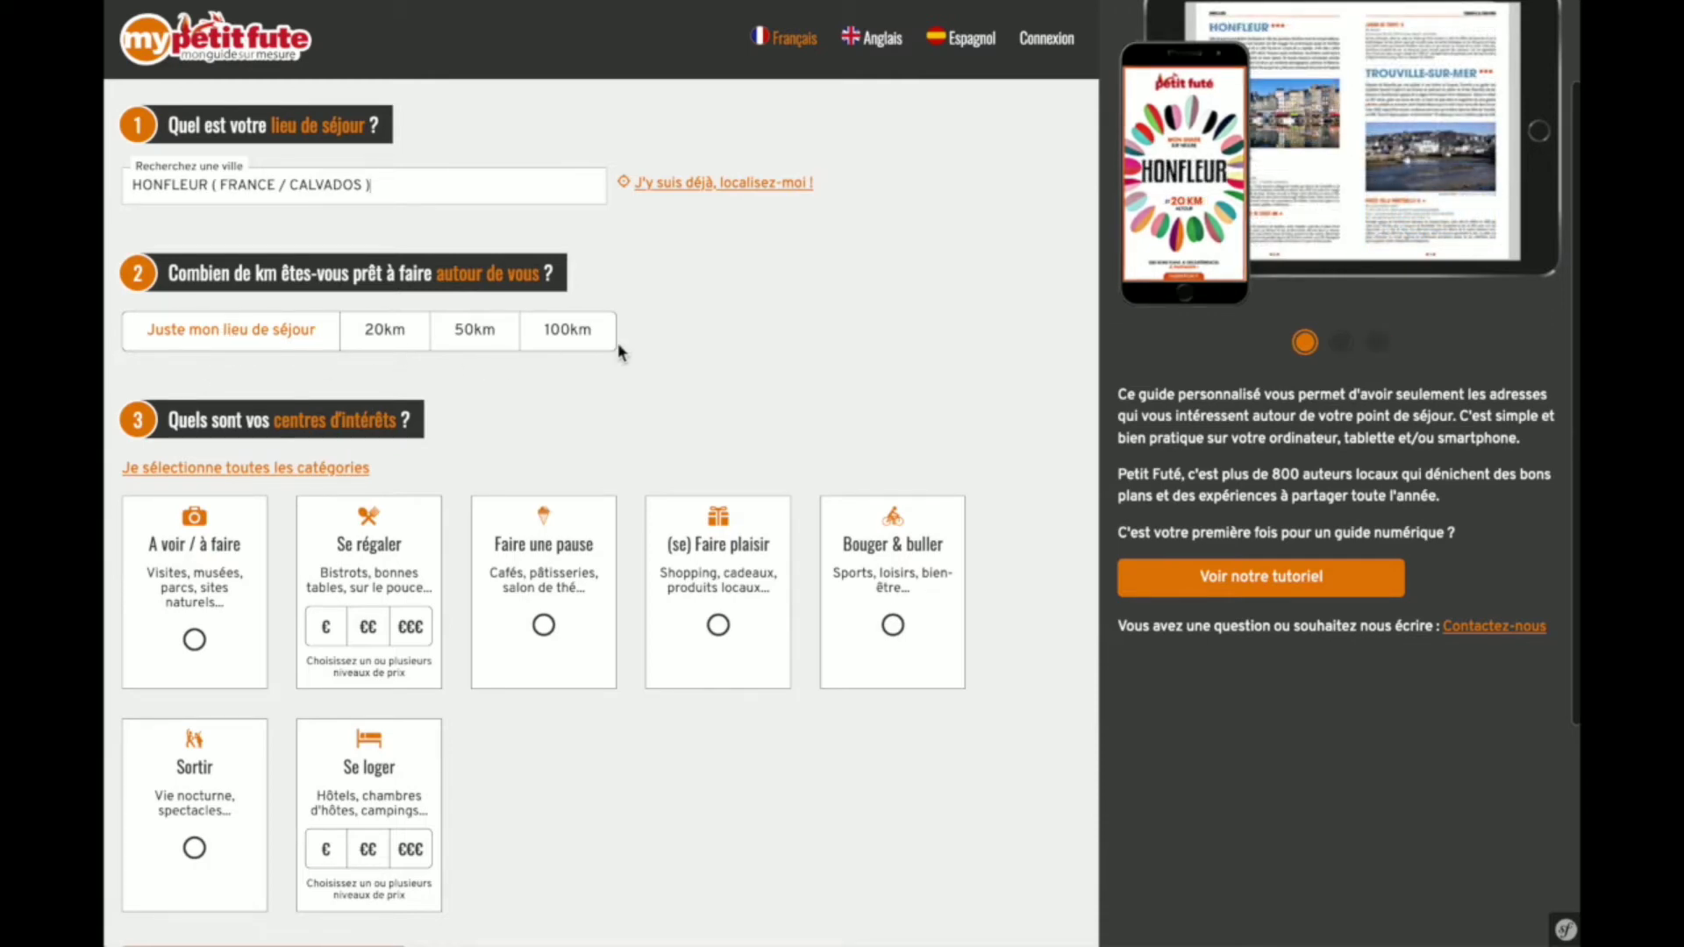
pyautogui.click(474, 331)
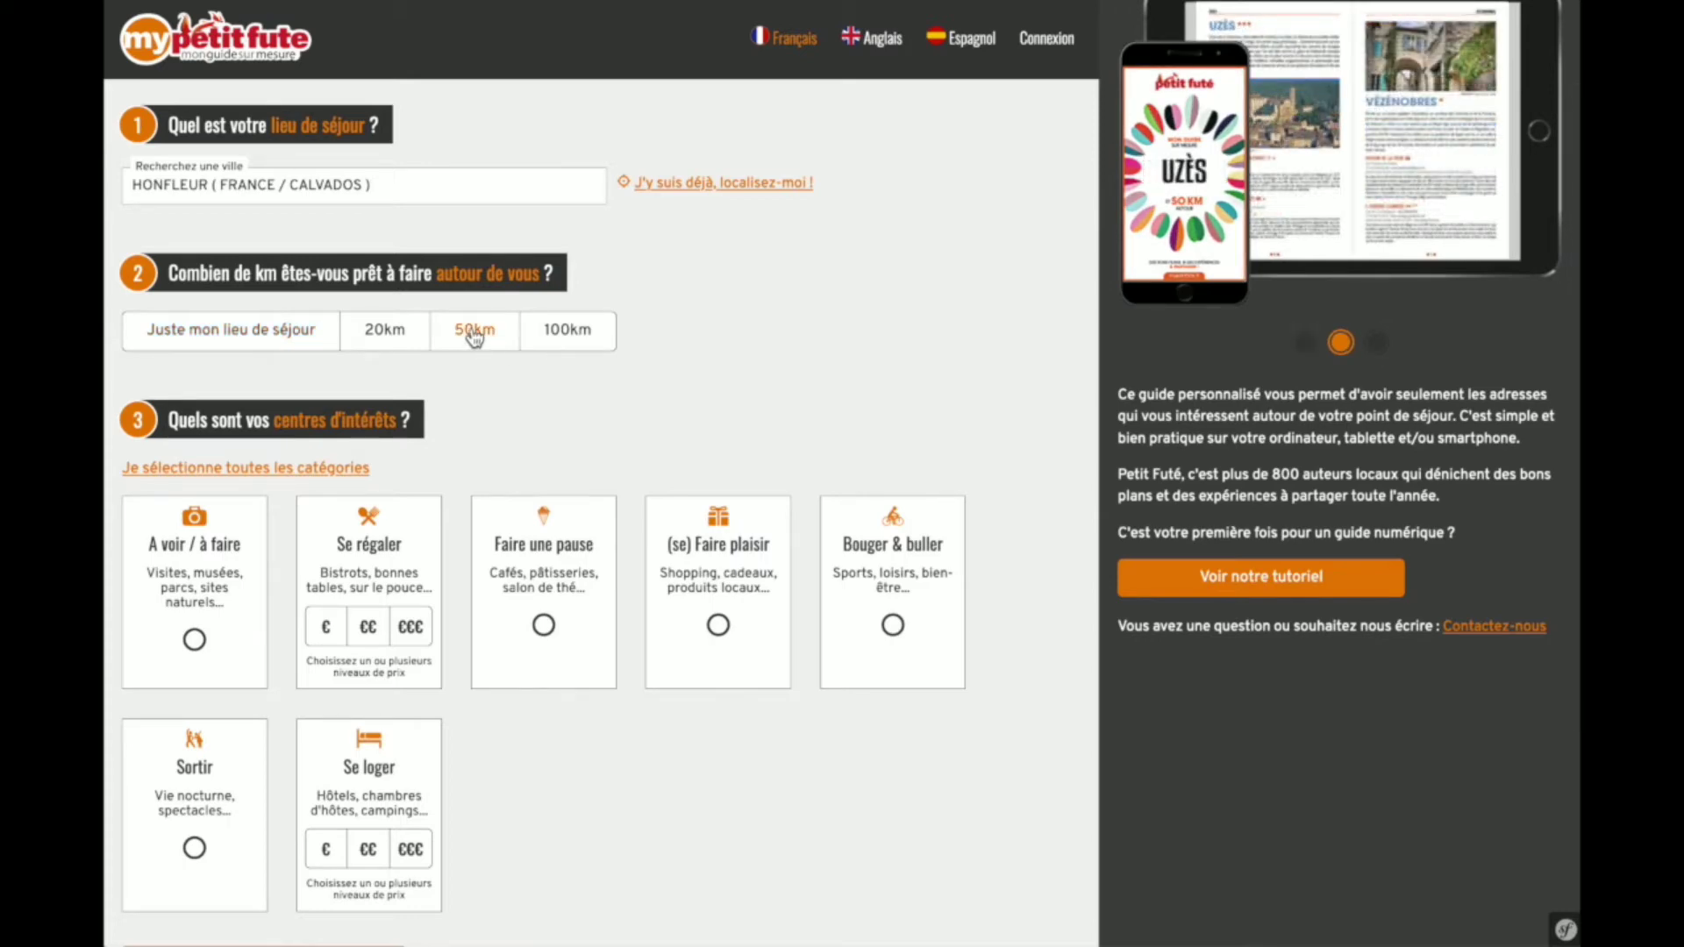
pyautogui.scroll(-2, 799, 372)
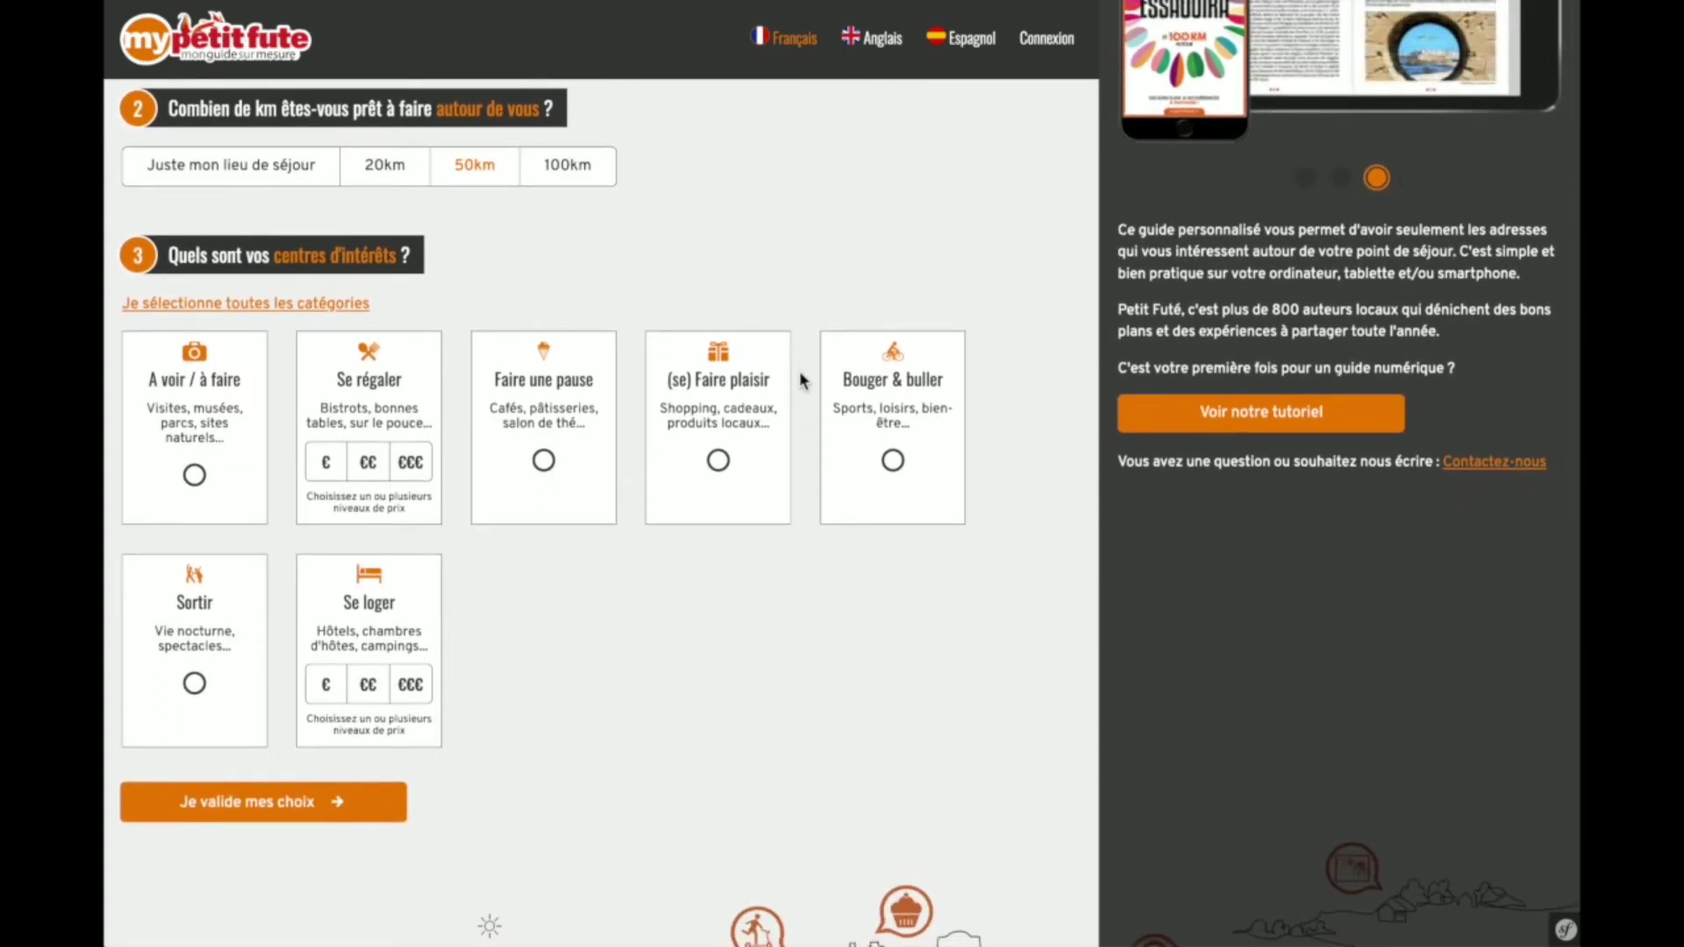
pyautogui.scroll(-1, 798, 371)
pyautogui.scroll(-1, 798, 372)
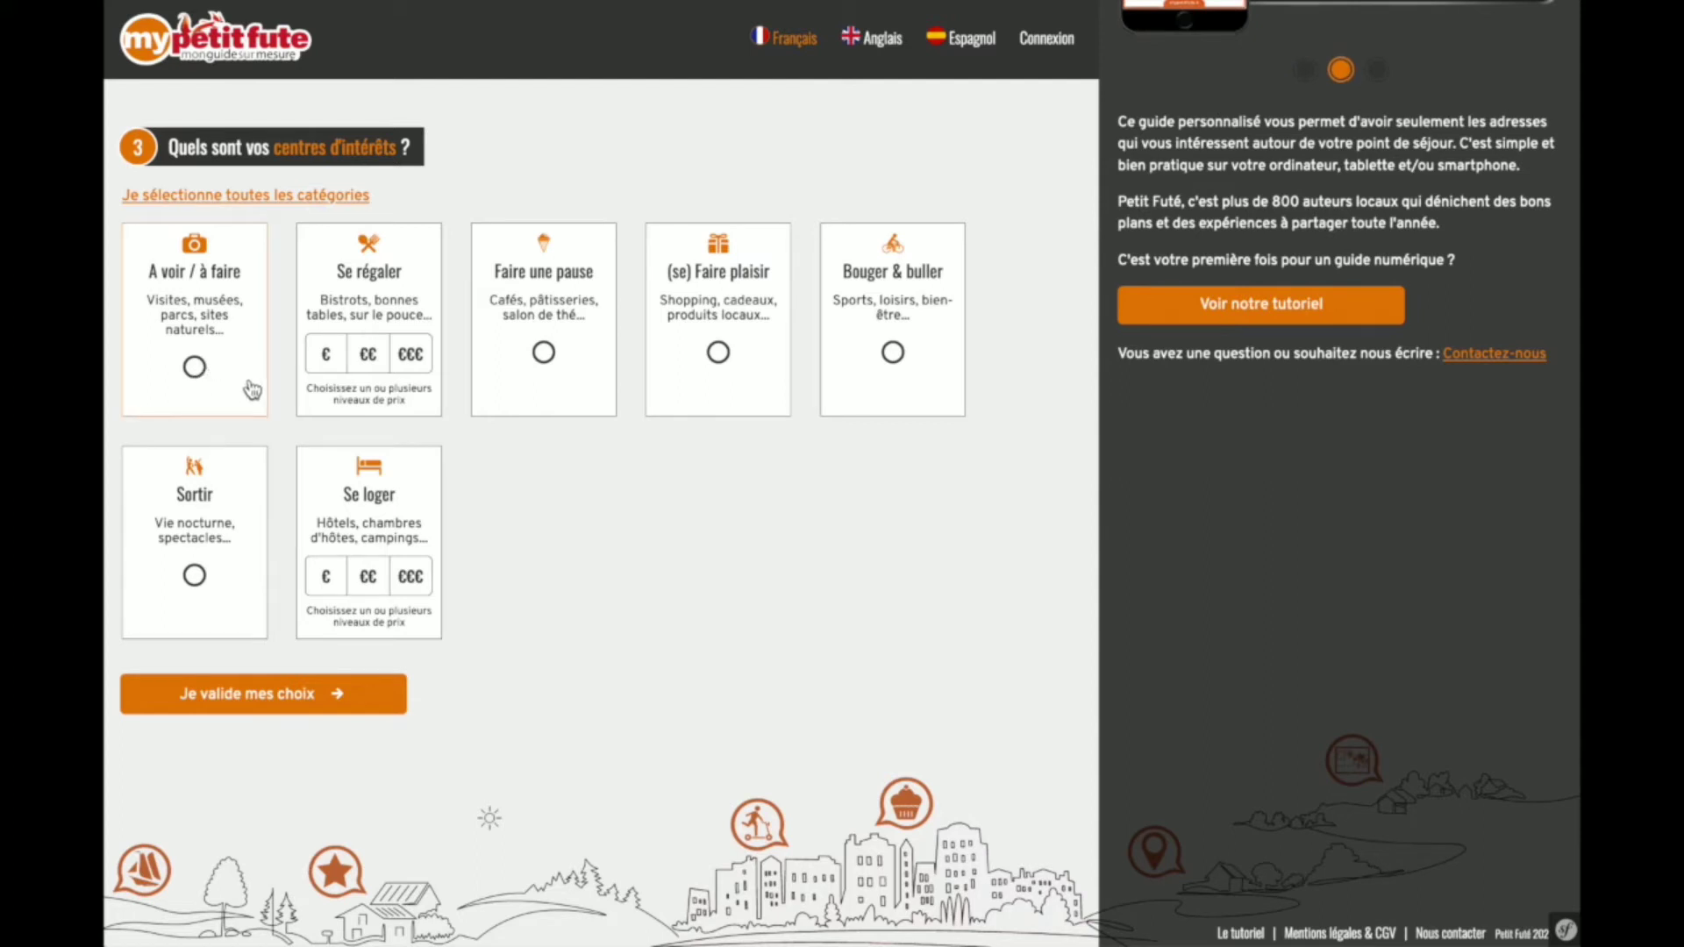
# - Pick €€ and €€€ under Se régaler and tick Faire une pause, Bouger & buller, Sortir, A voir / à faire
pyautogui.click(369, 359)
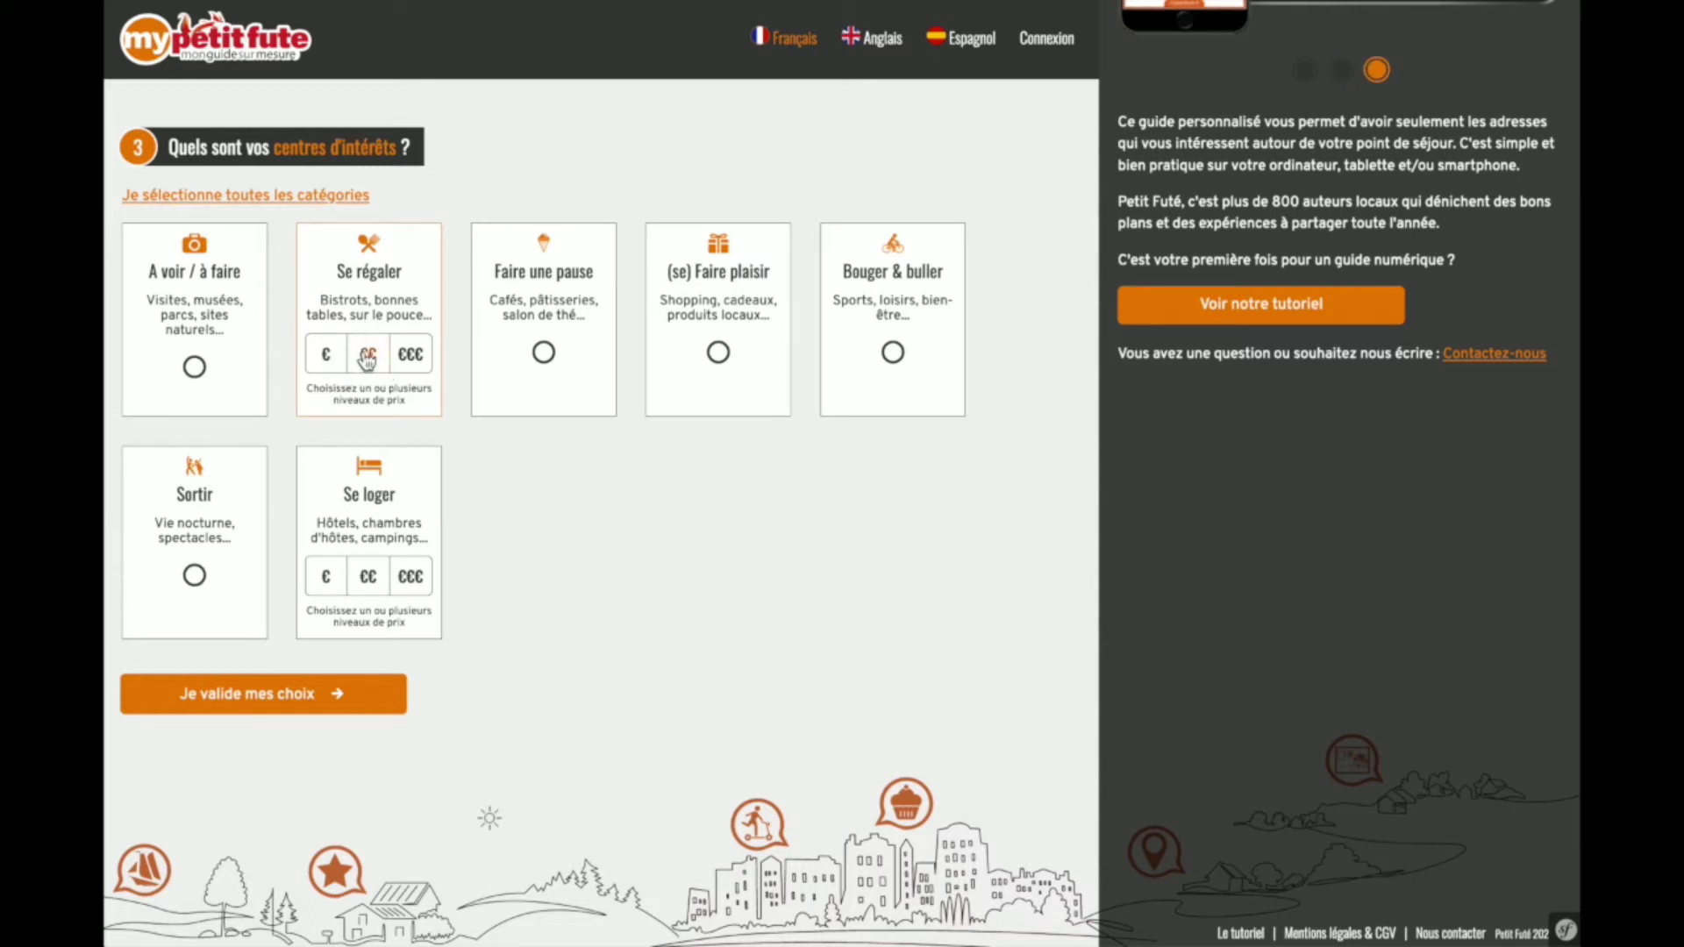
pyautogui.click(394, 362)
pyautogui.click(543, 358)
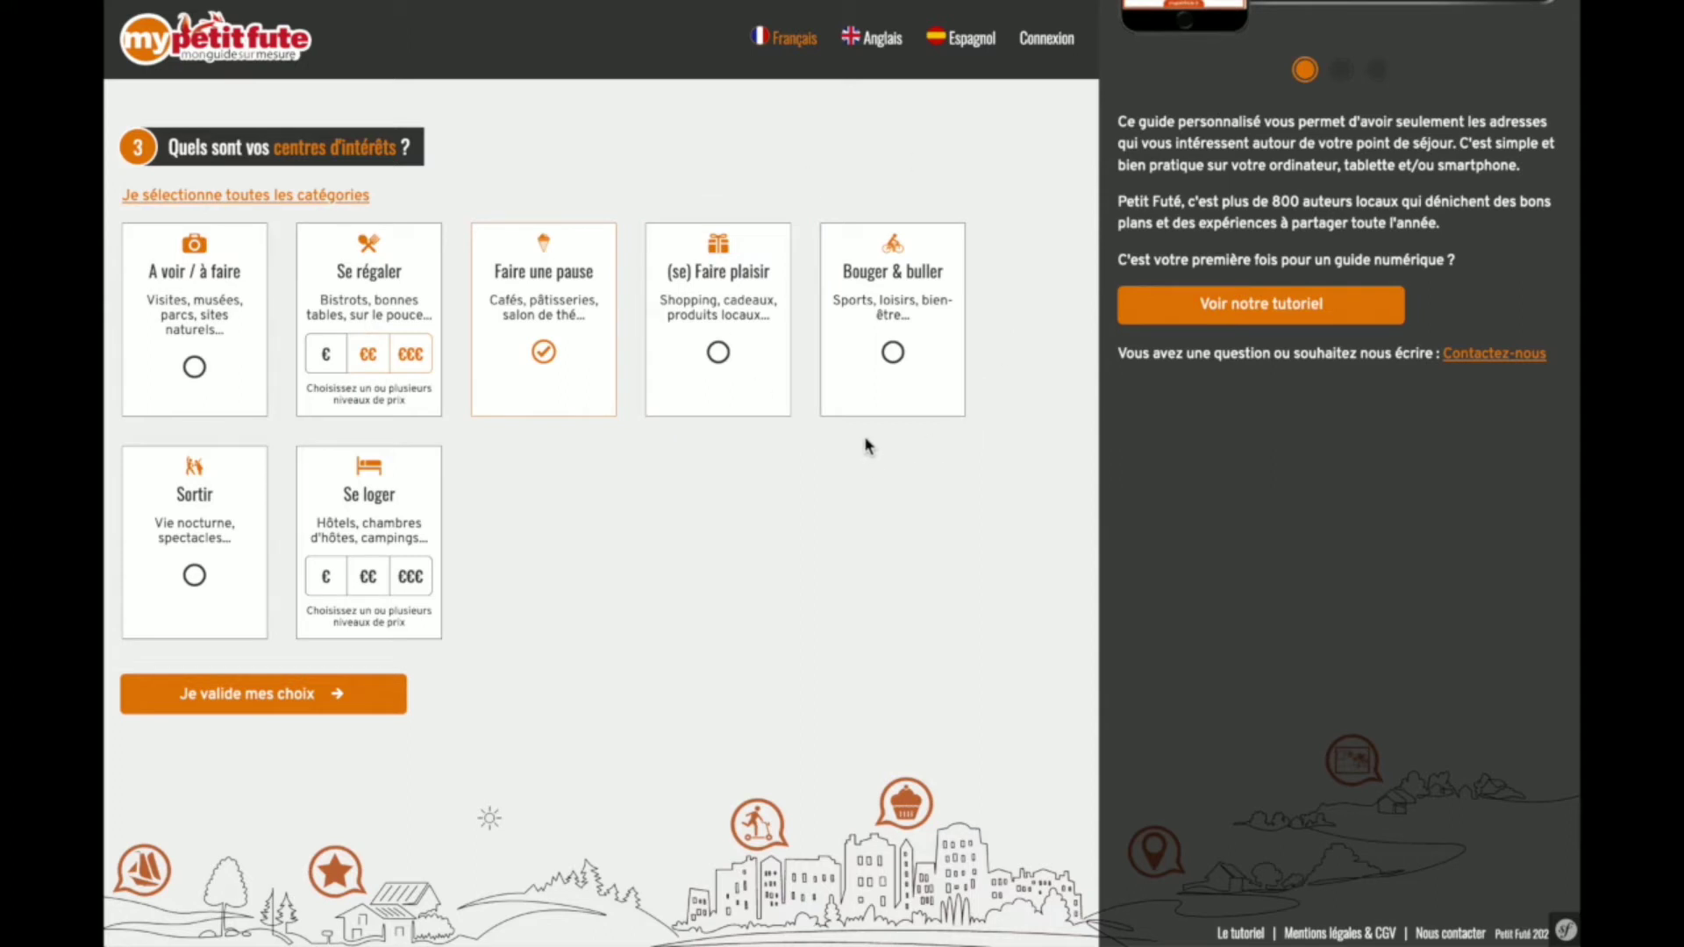
pyautogui.click(892, 353)
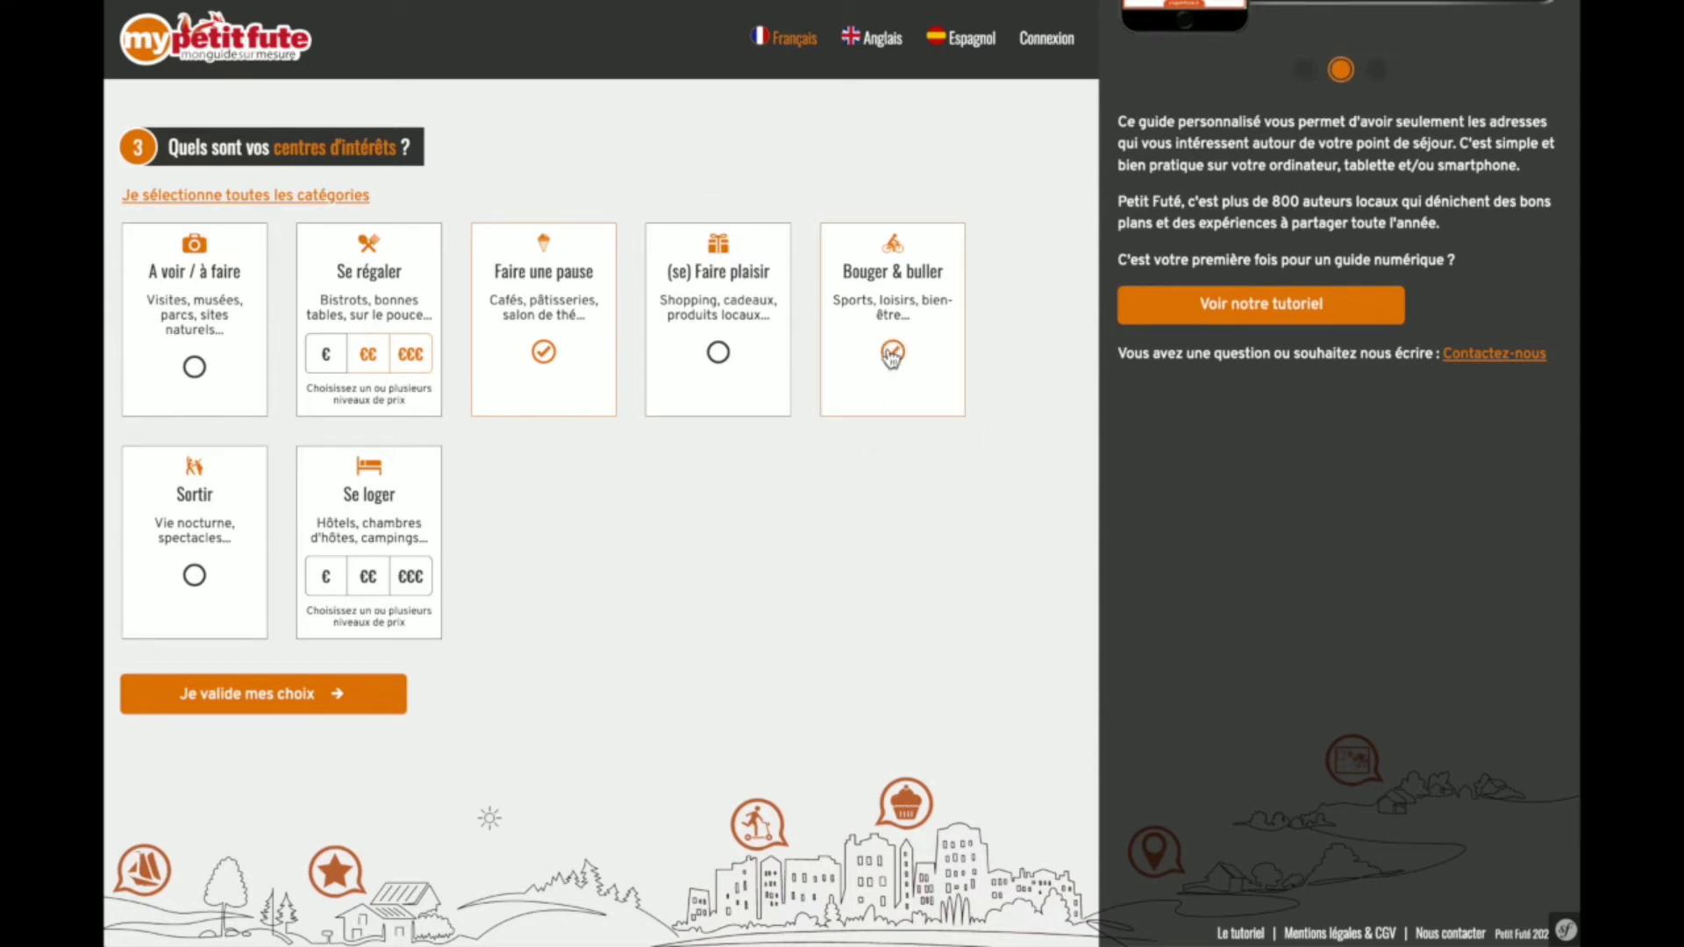
pyautogui.click(197, 577)
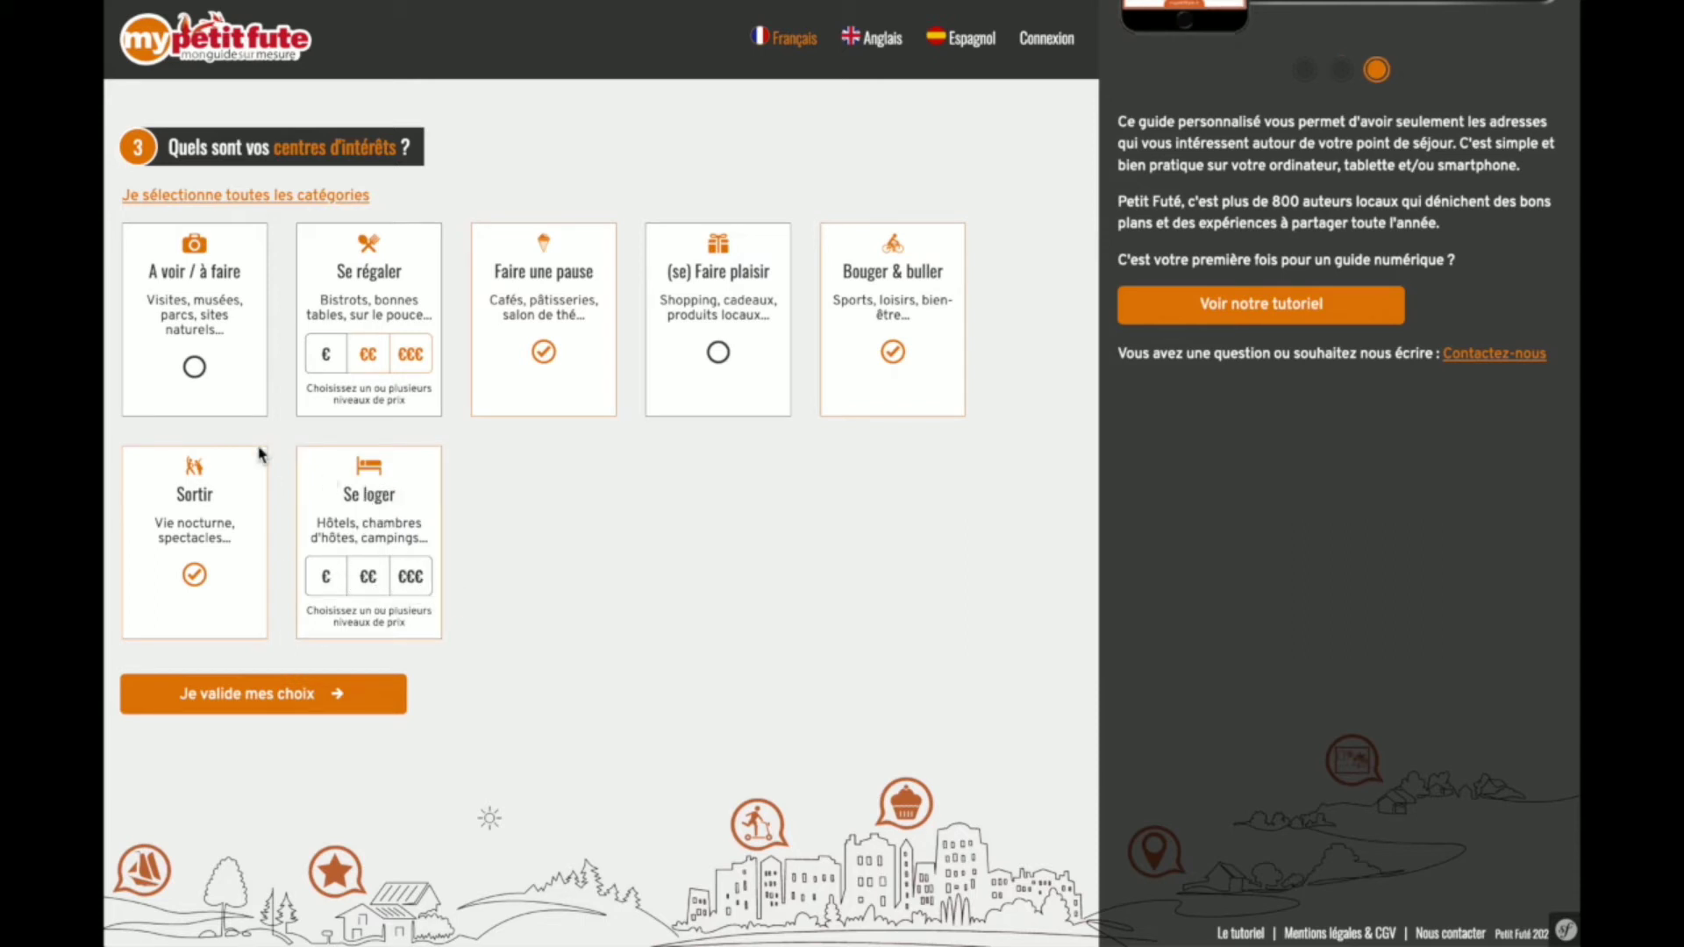
pyautogui.click(200, 374)
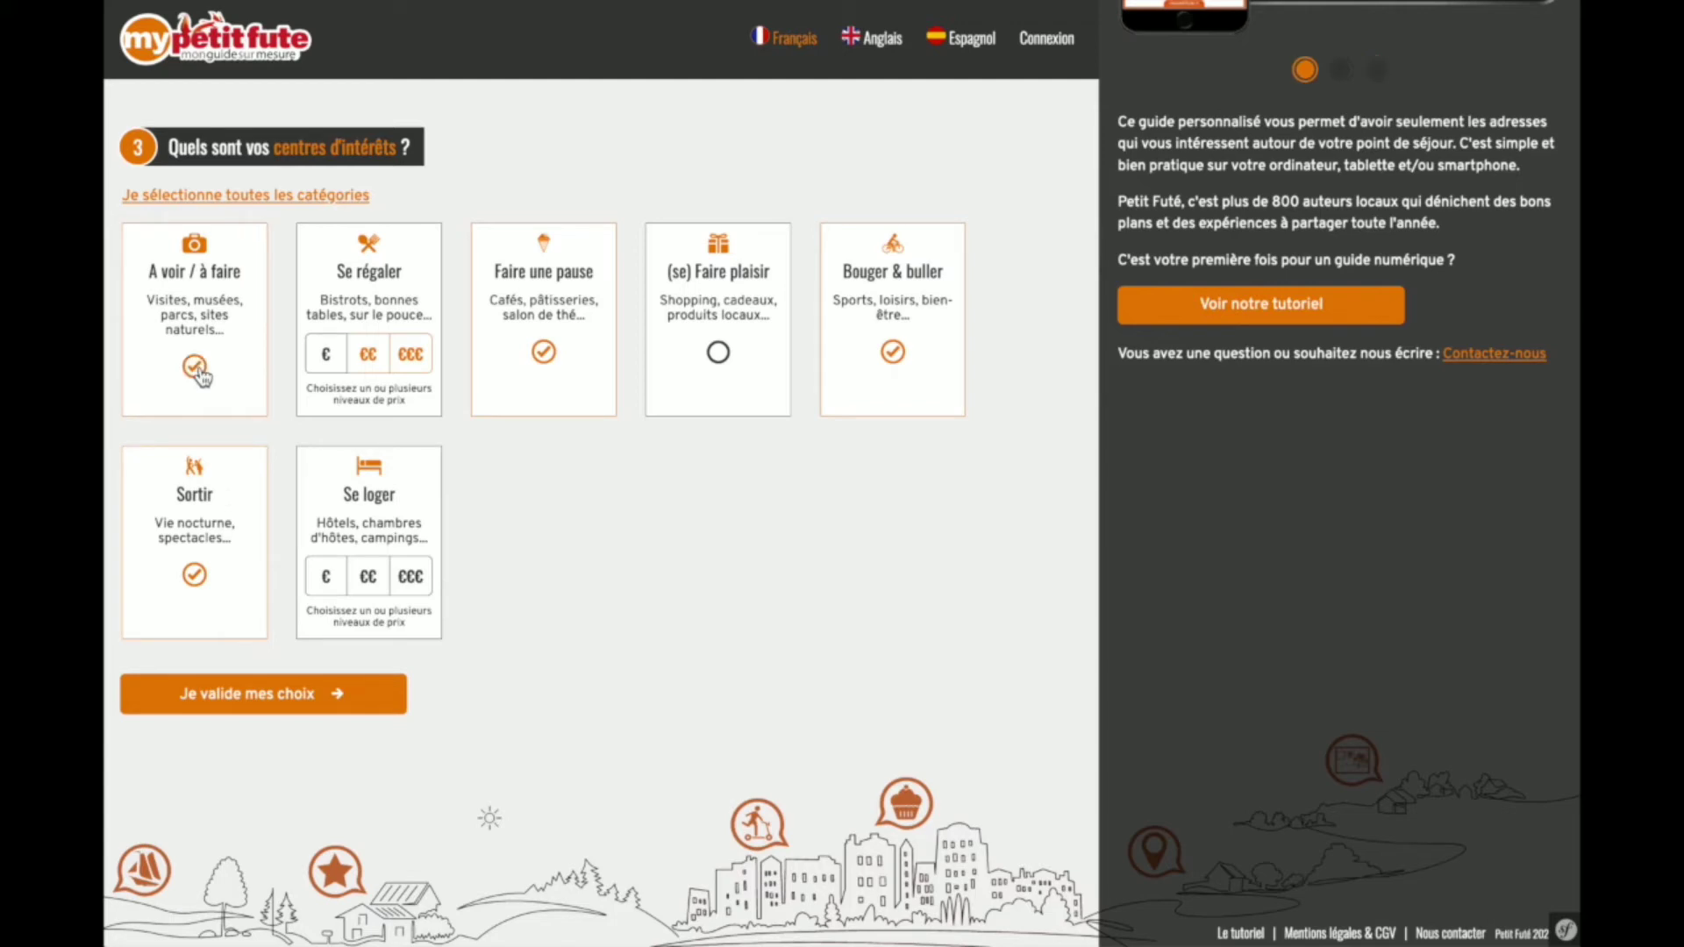
pyautogui.scroll(5, 201, 374)
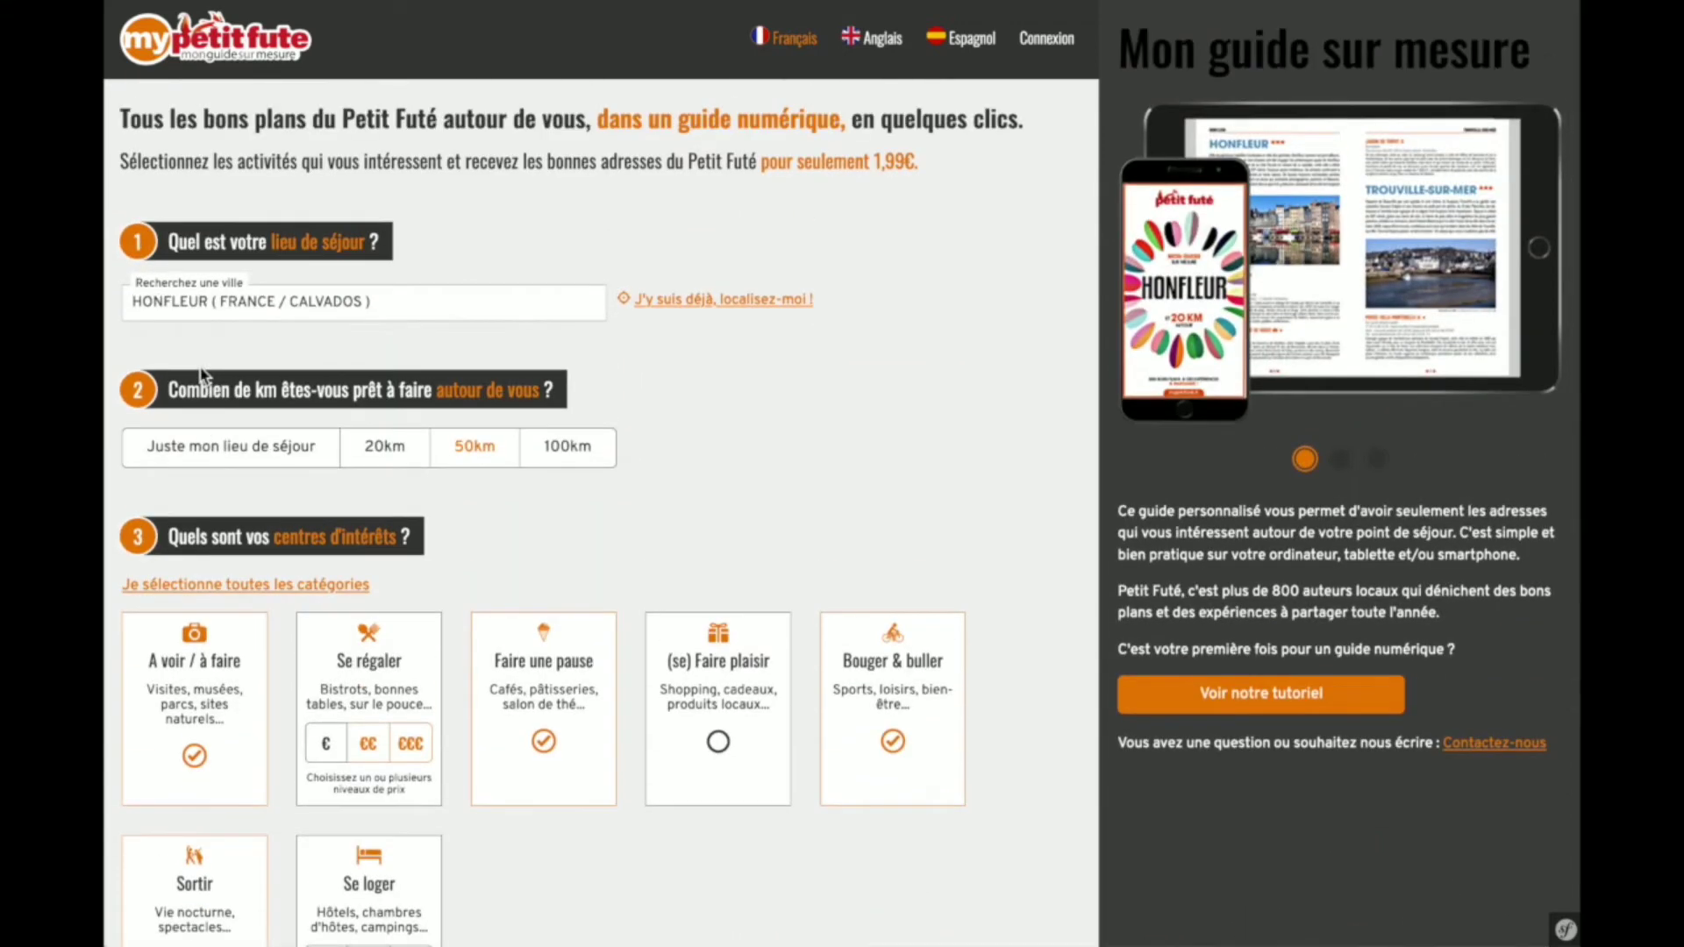
# - Validate the choices to get 202 towns, 3 726 places and a 1.99 € guide price
pyautogui.scroll(-1, 338, 319)
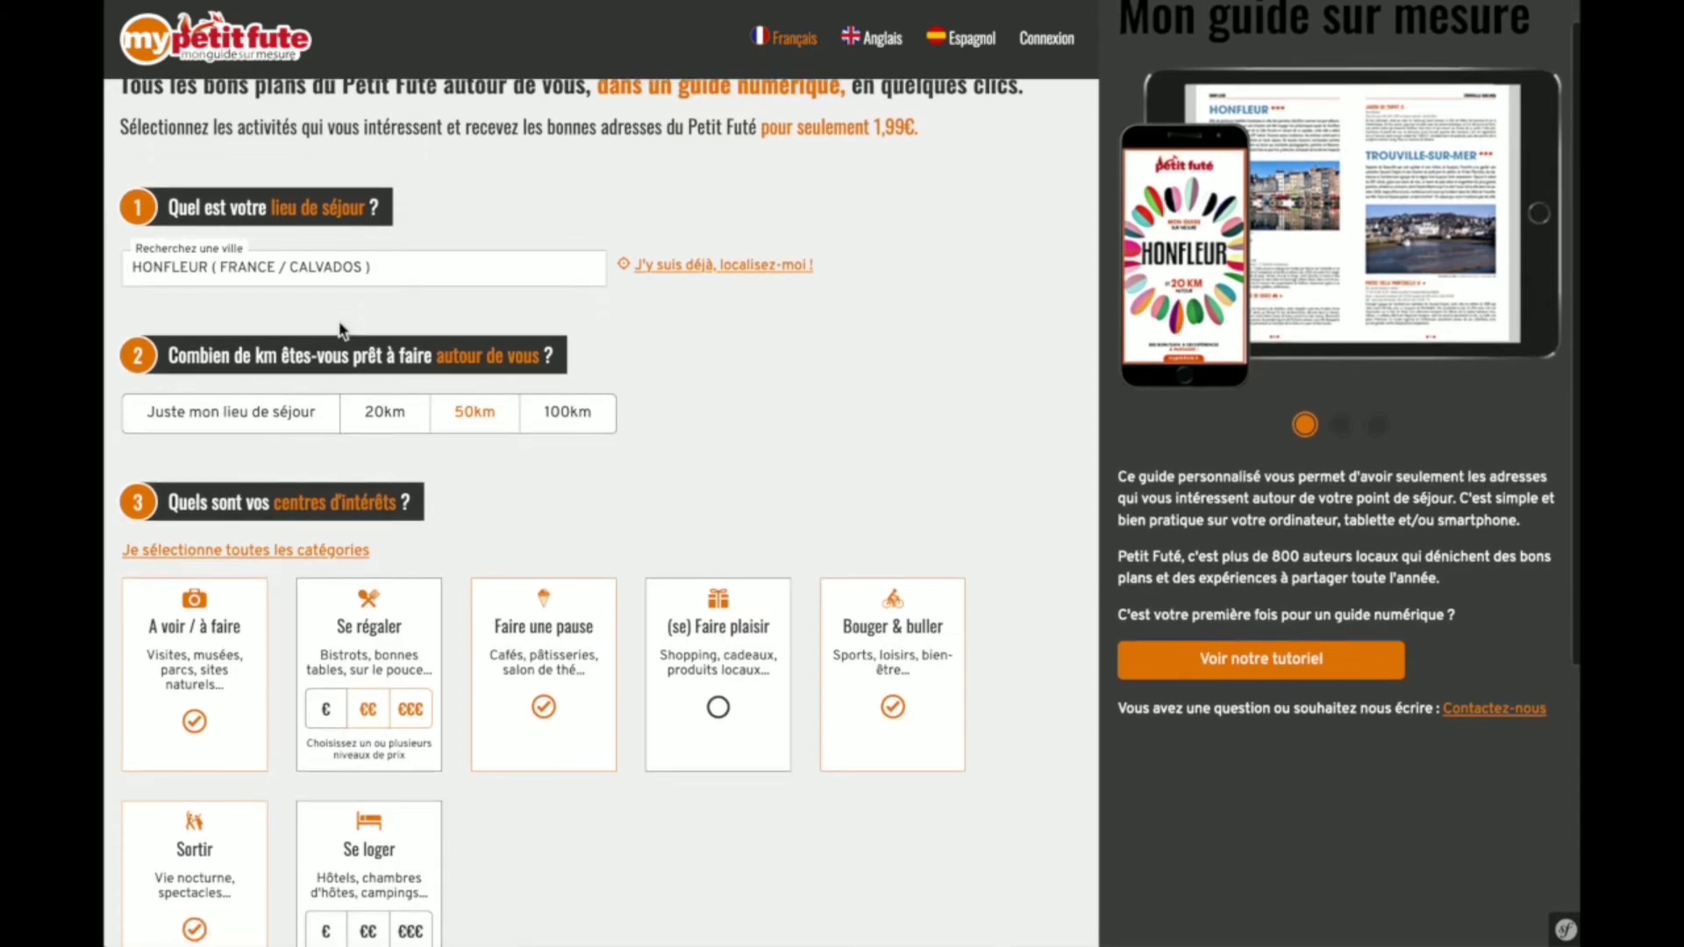
pyautogui.scroll(-1, 339, 326)
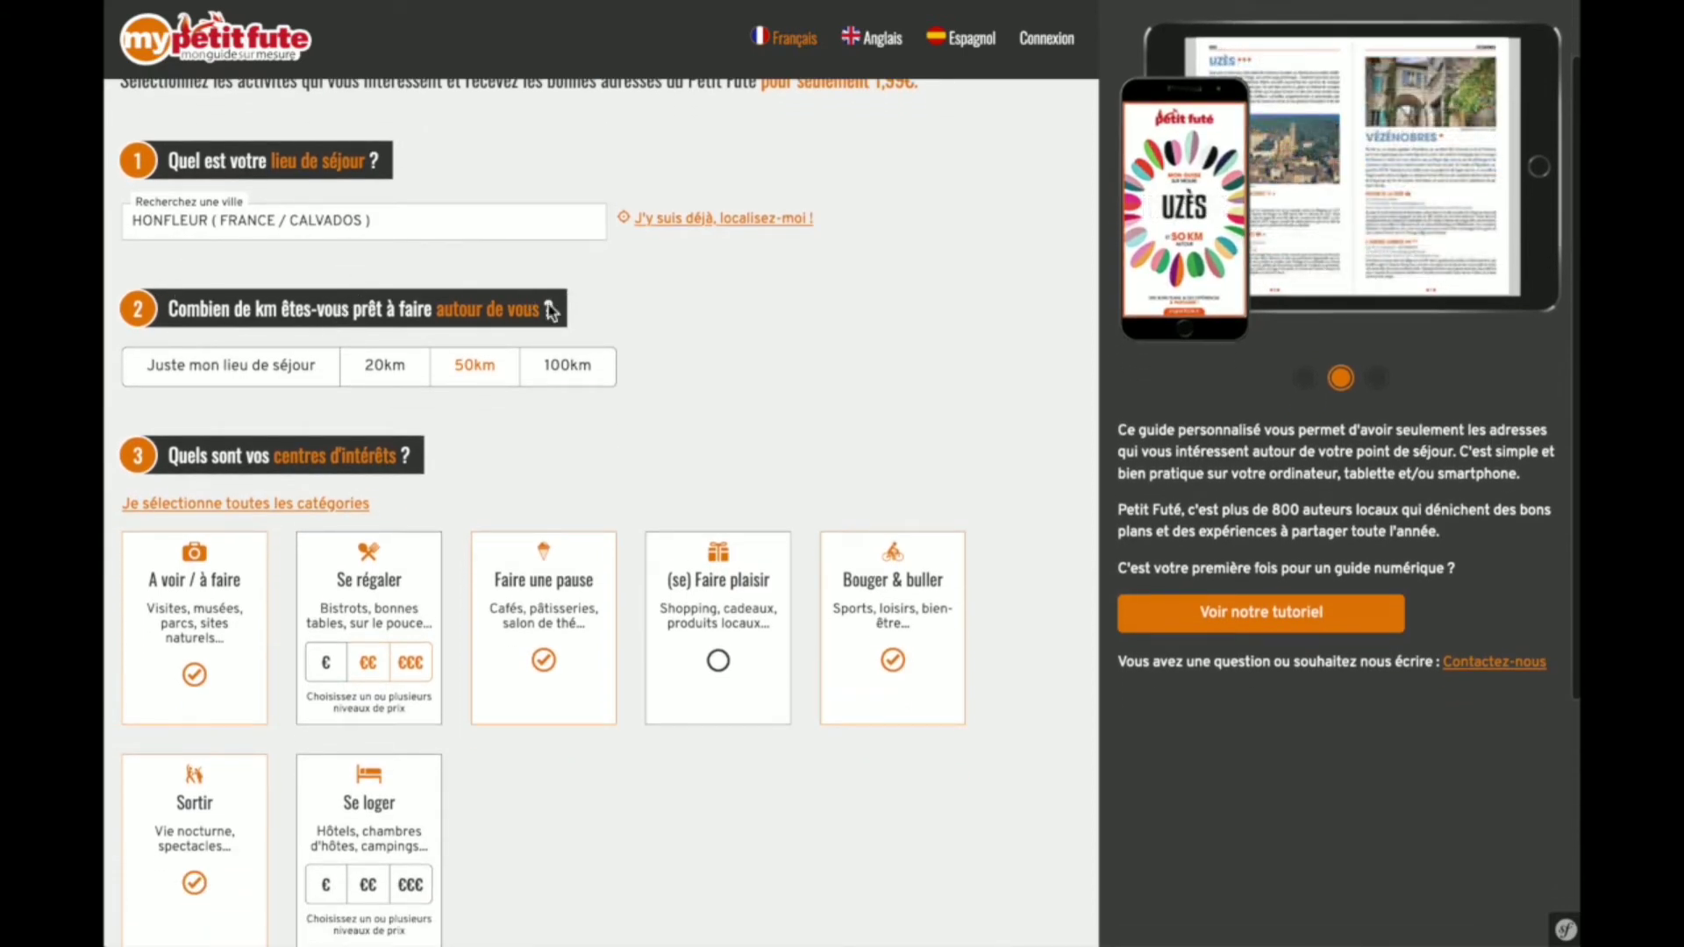
pyautogui.scroll(-1, 590, 427)
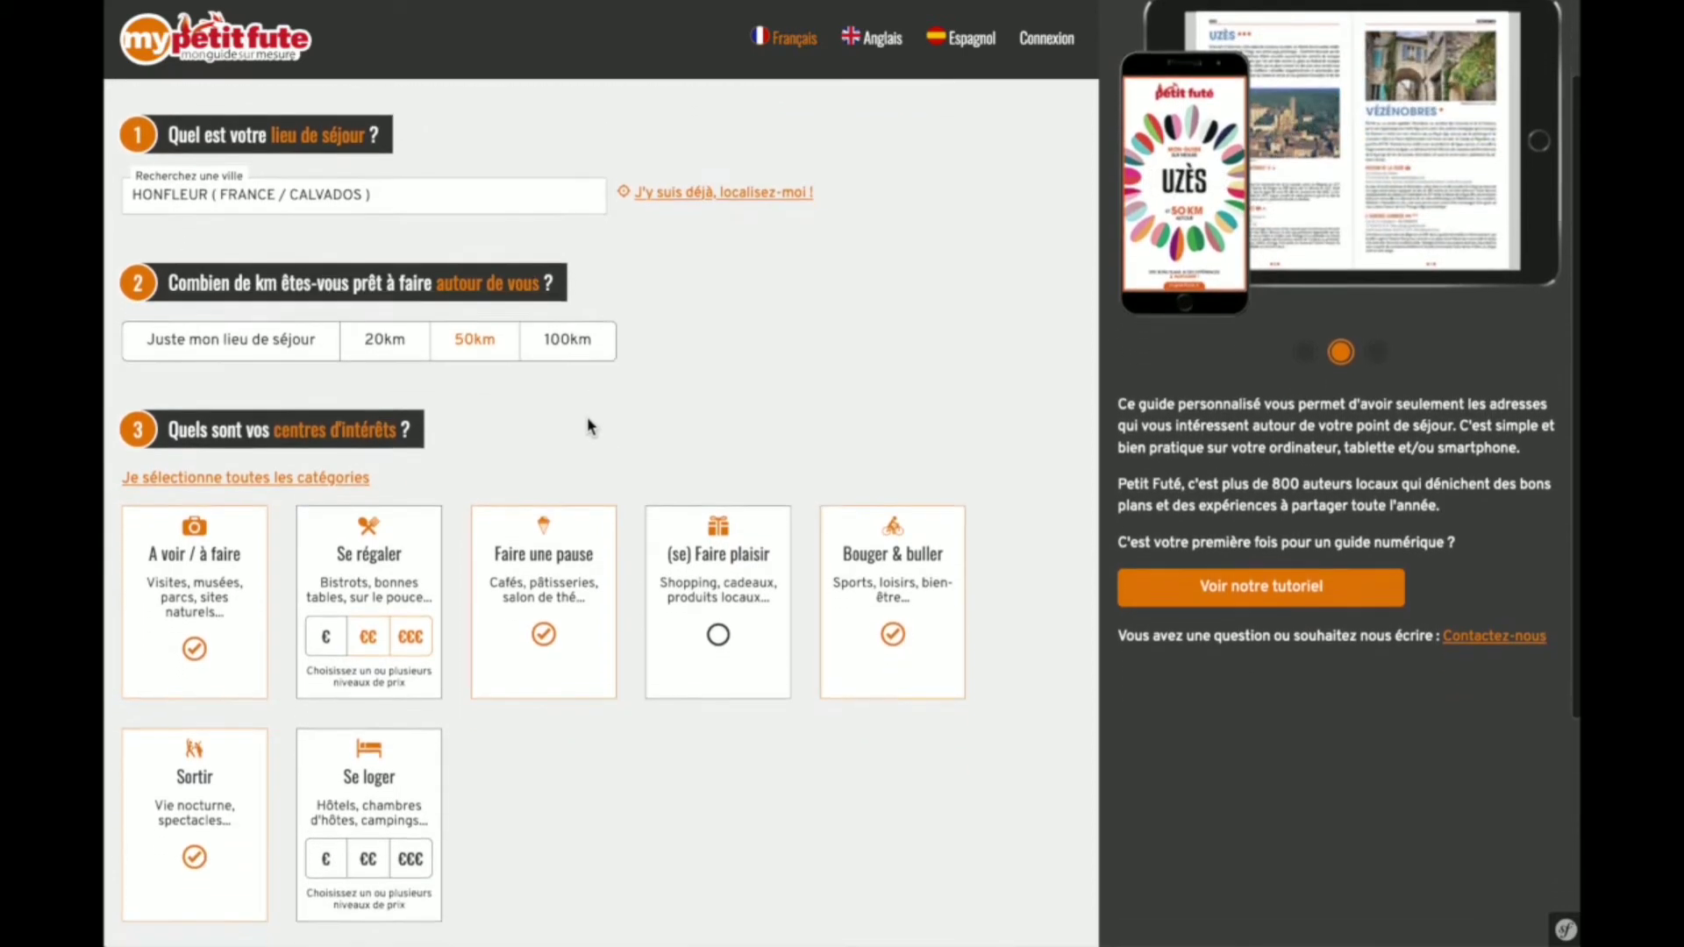
pyautogui.scroll(-2, 587, 421)
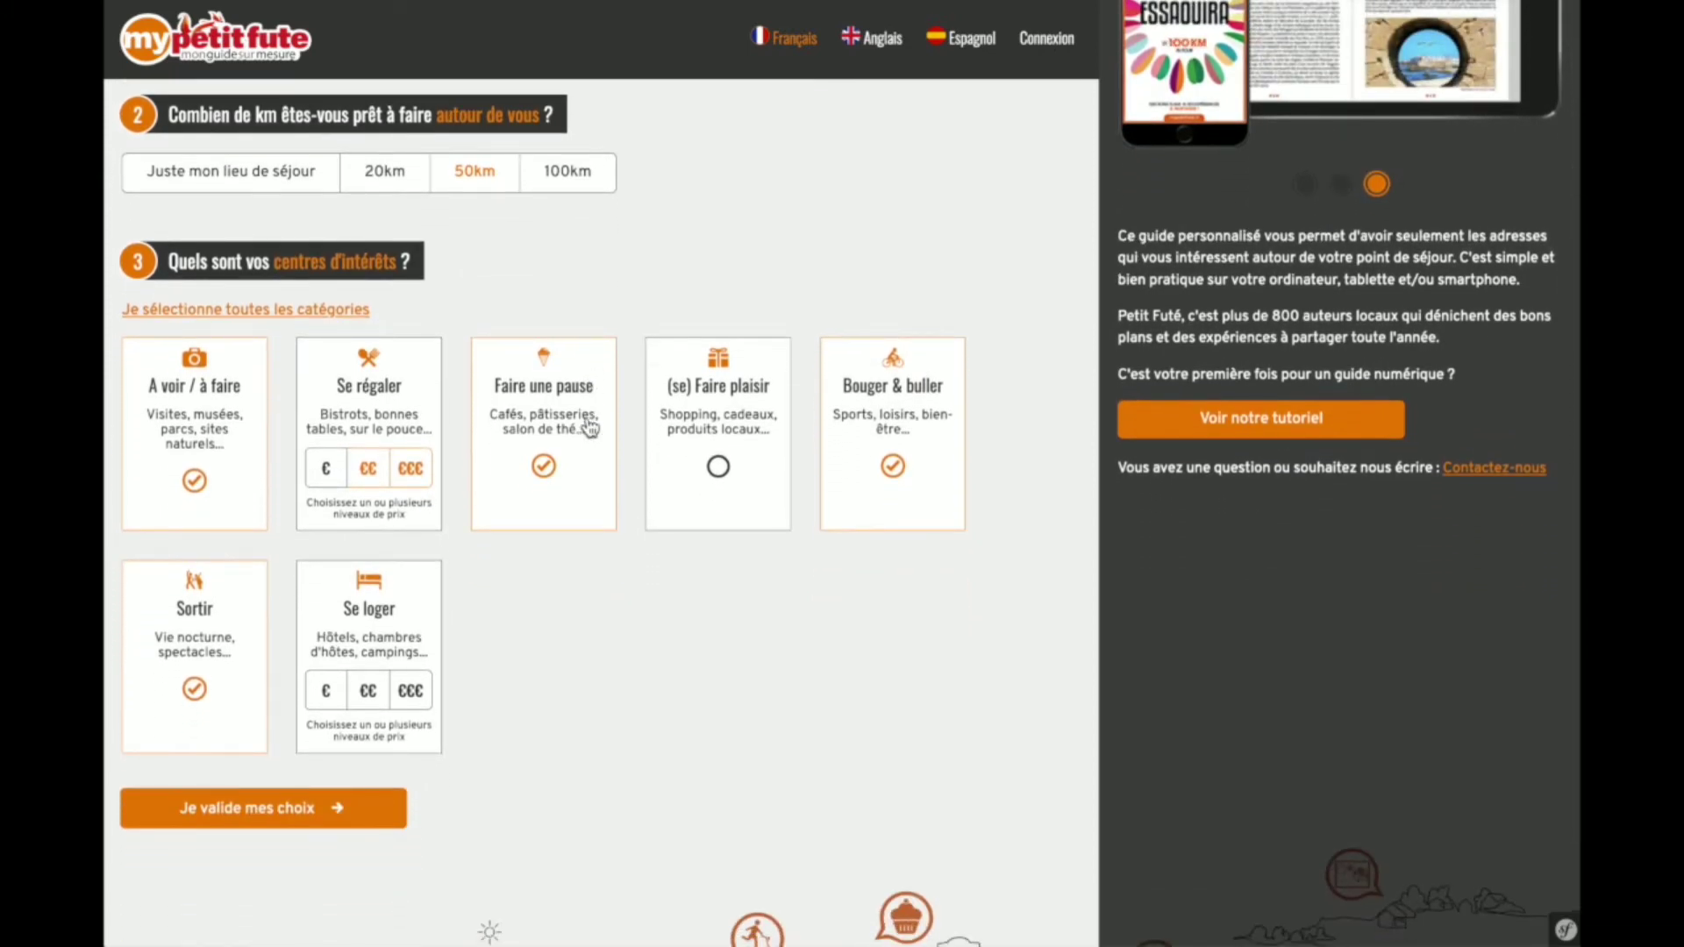
pyautogui.click(259, 814)
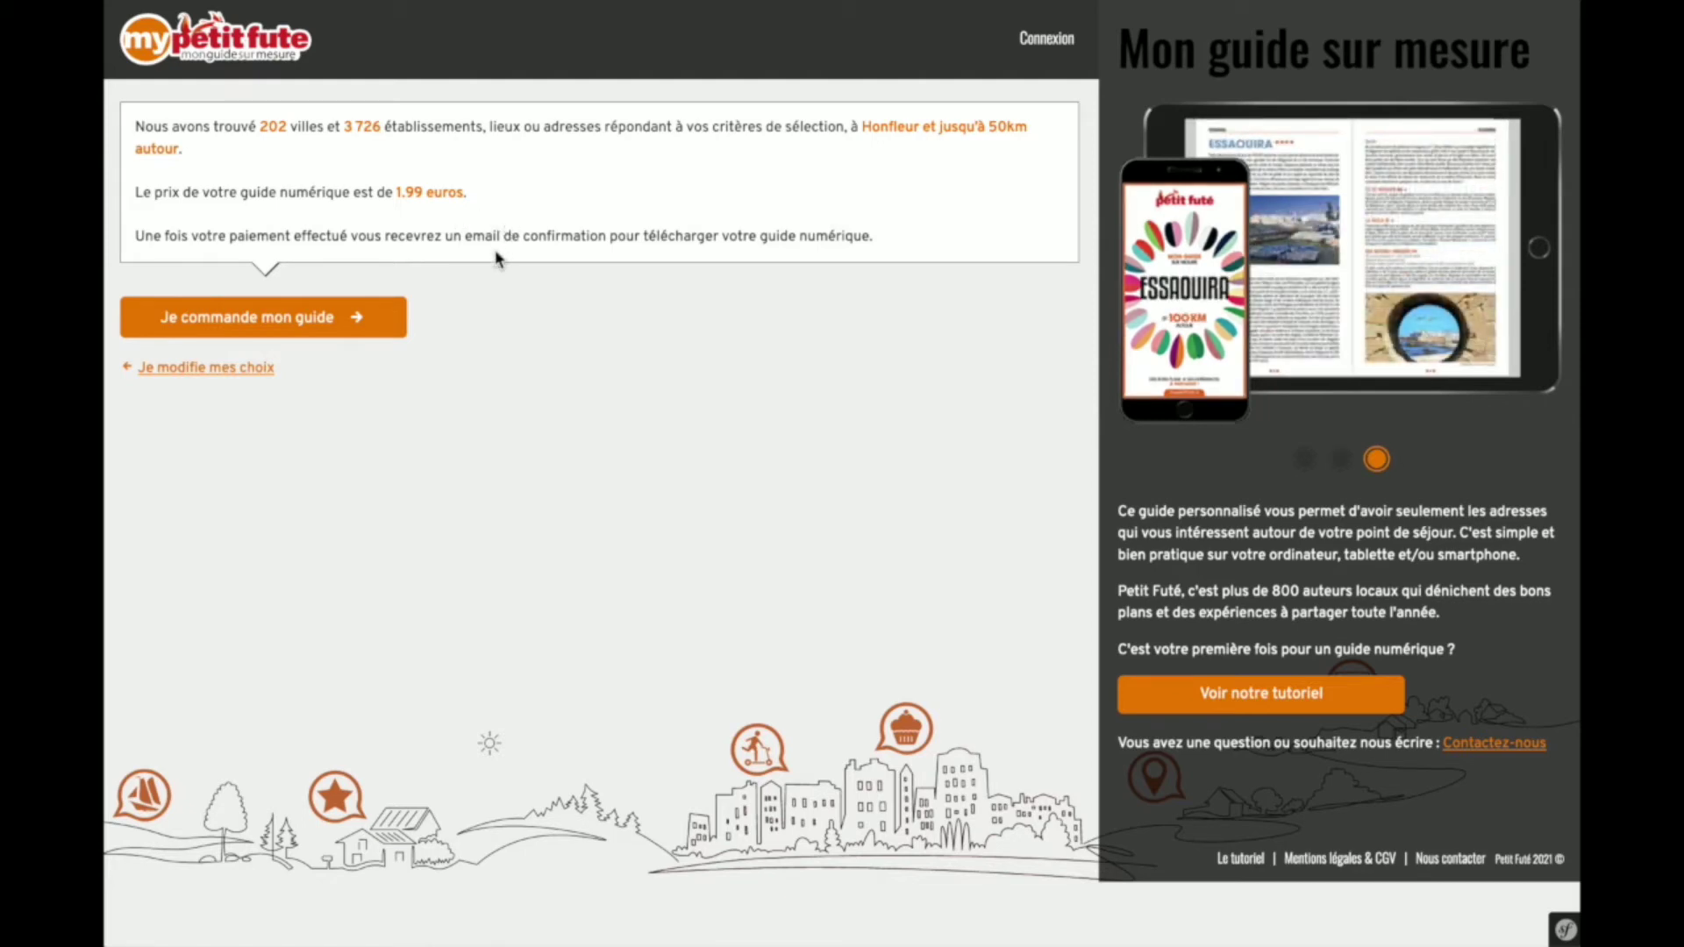
# - Go back, narrow the radius to 20km around Honfleur and revalidate the choices
pyautogui.click(203, 379)
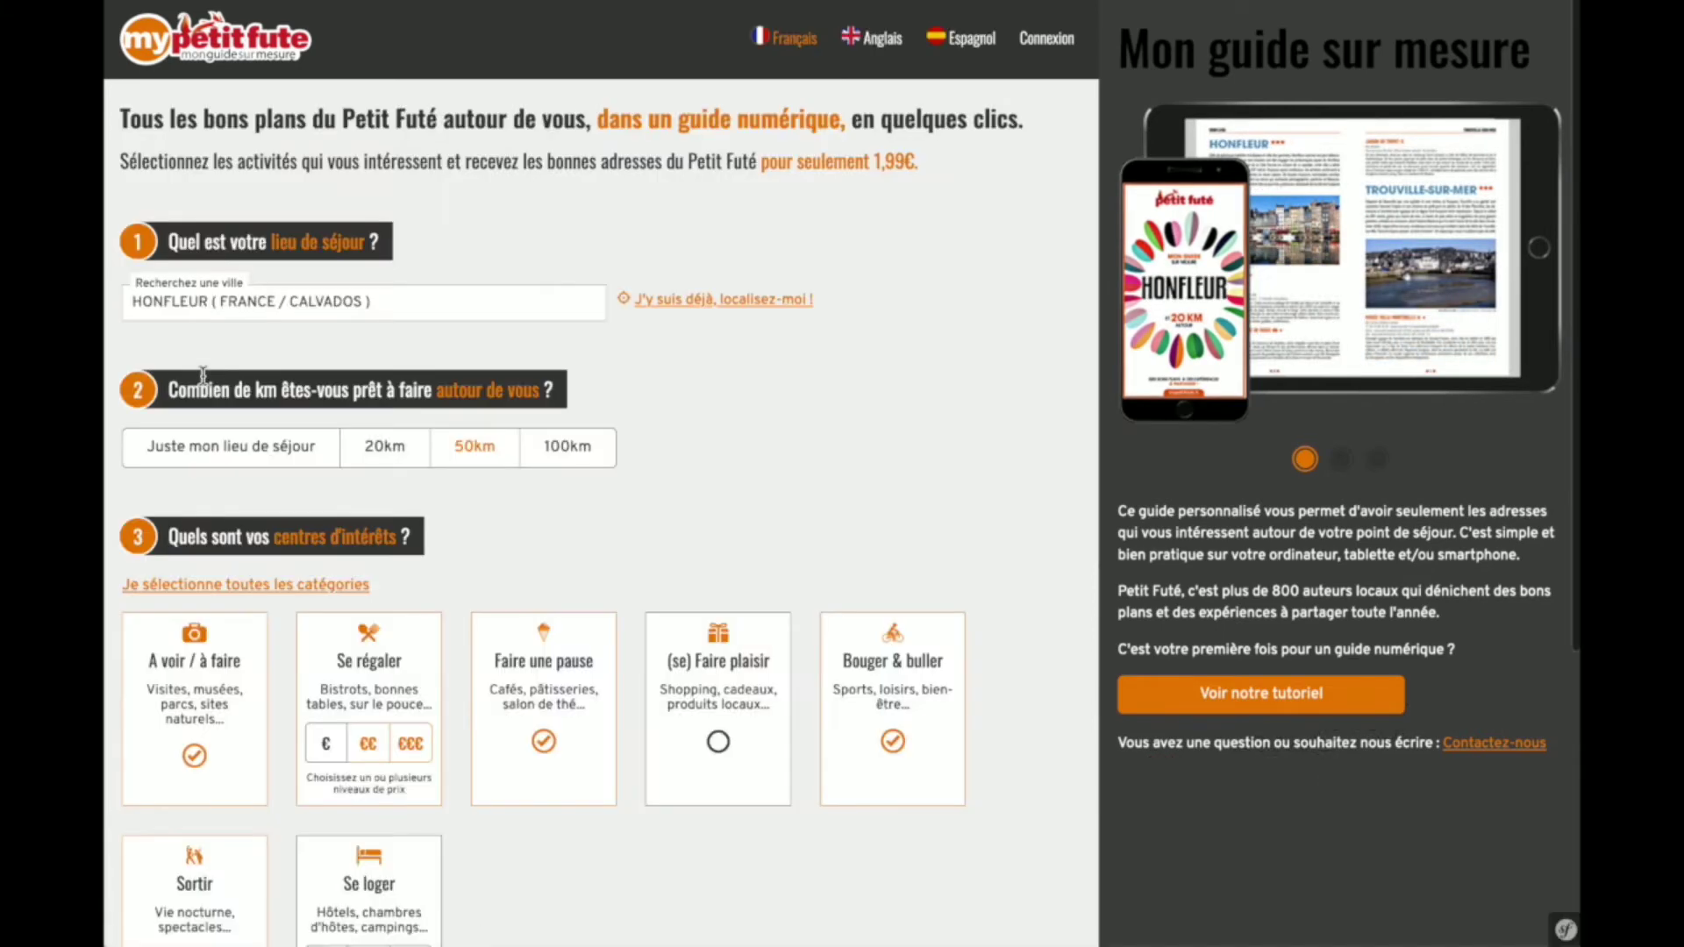
pyautogui.click(381, 452)
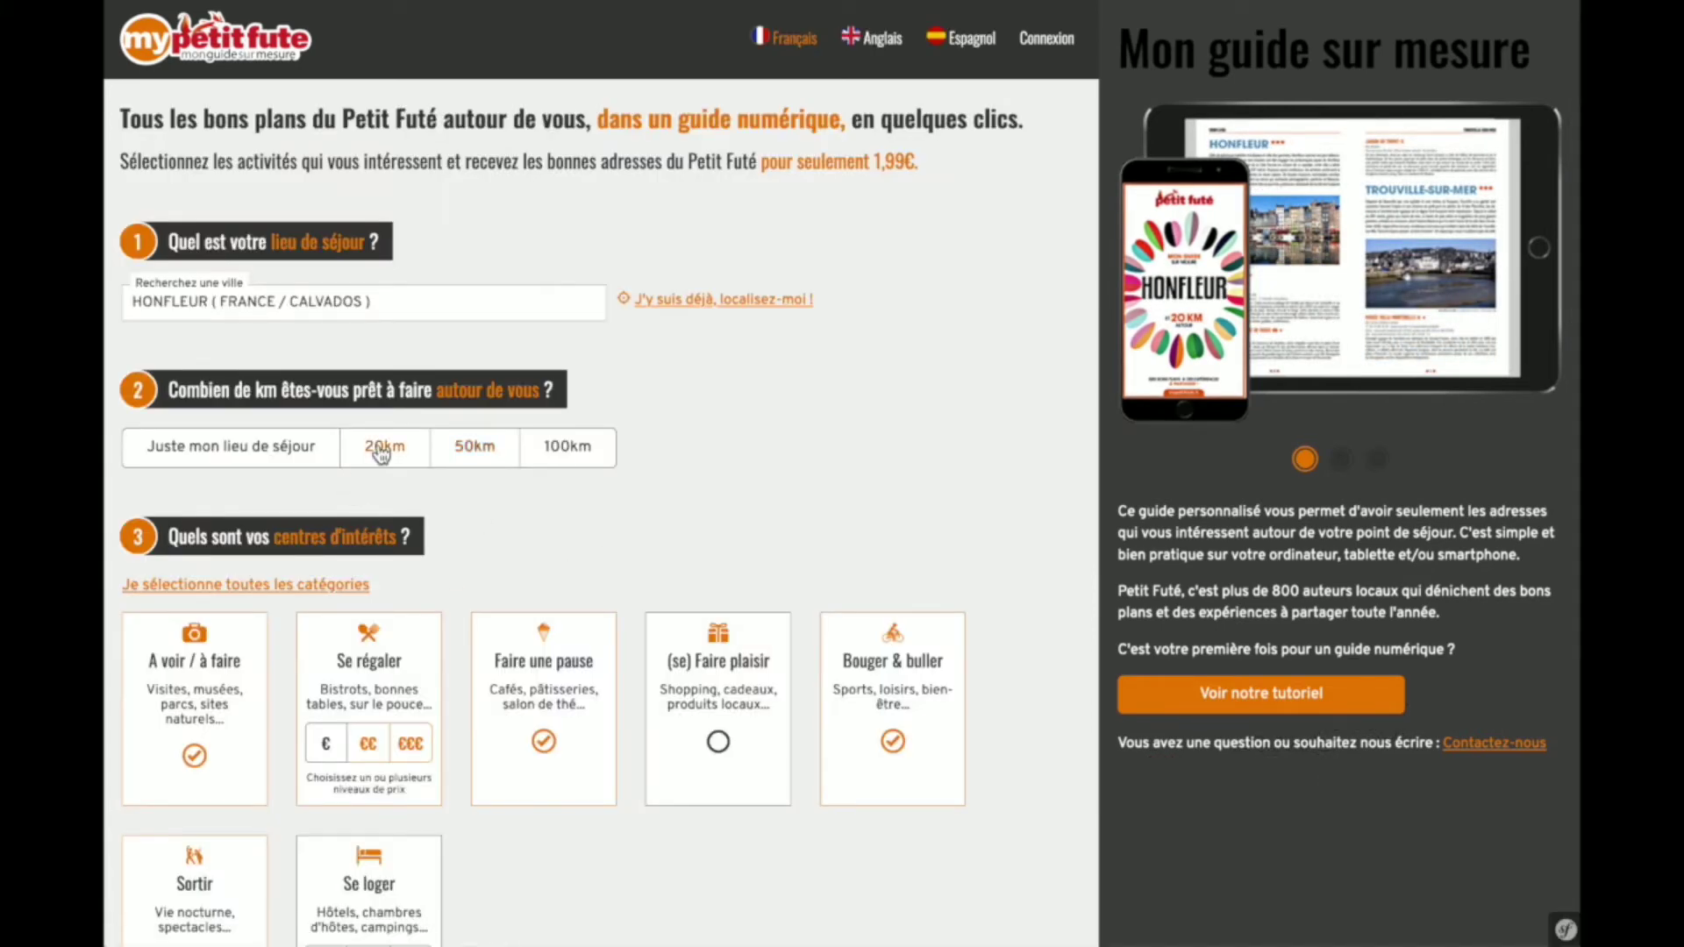
pyautogui.scroll(-4, 381, 451)
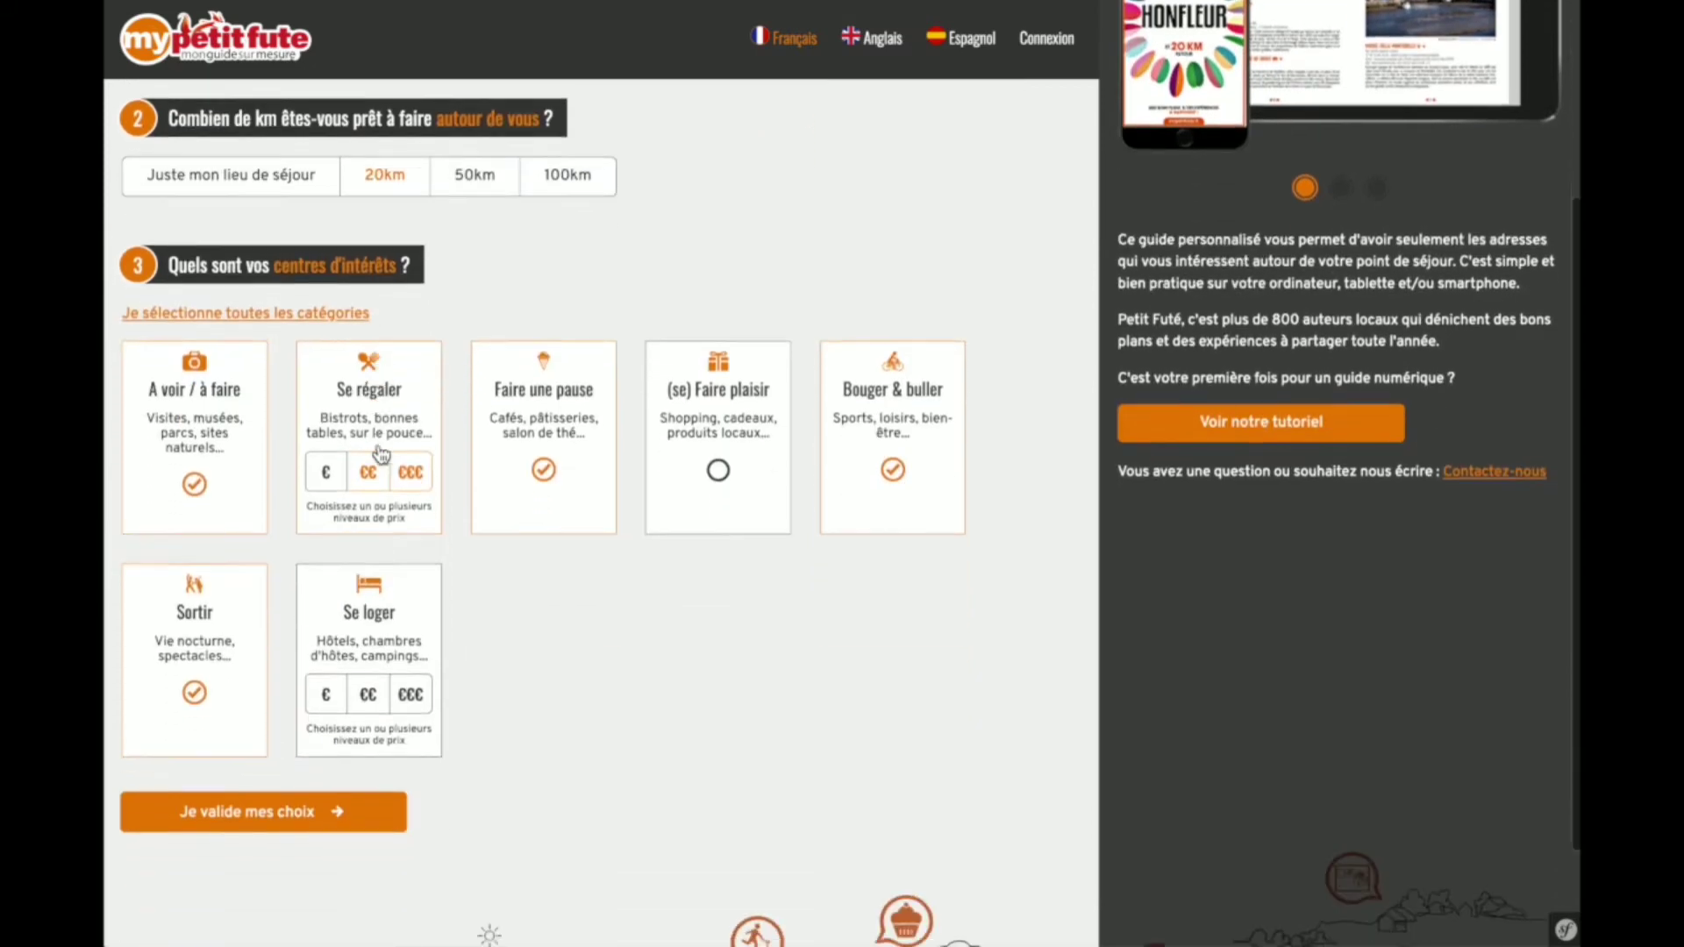
pyautogui.click(260, 736)
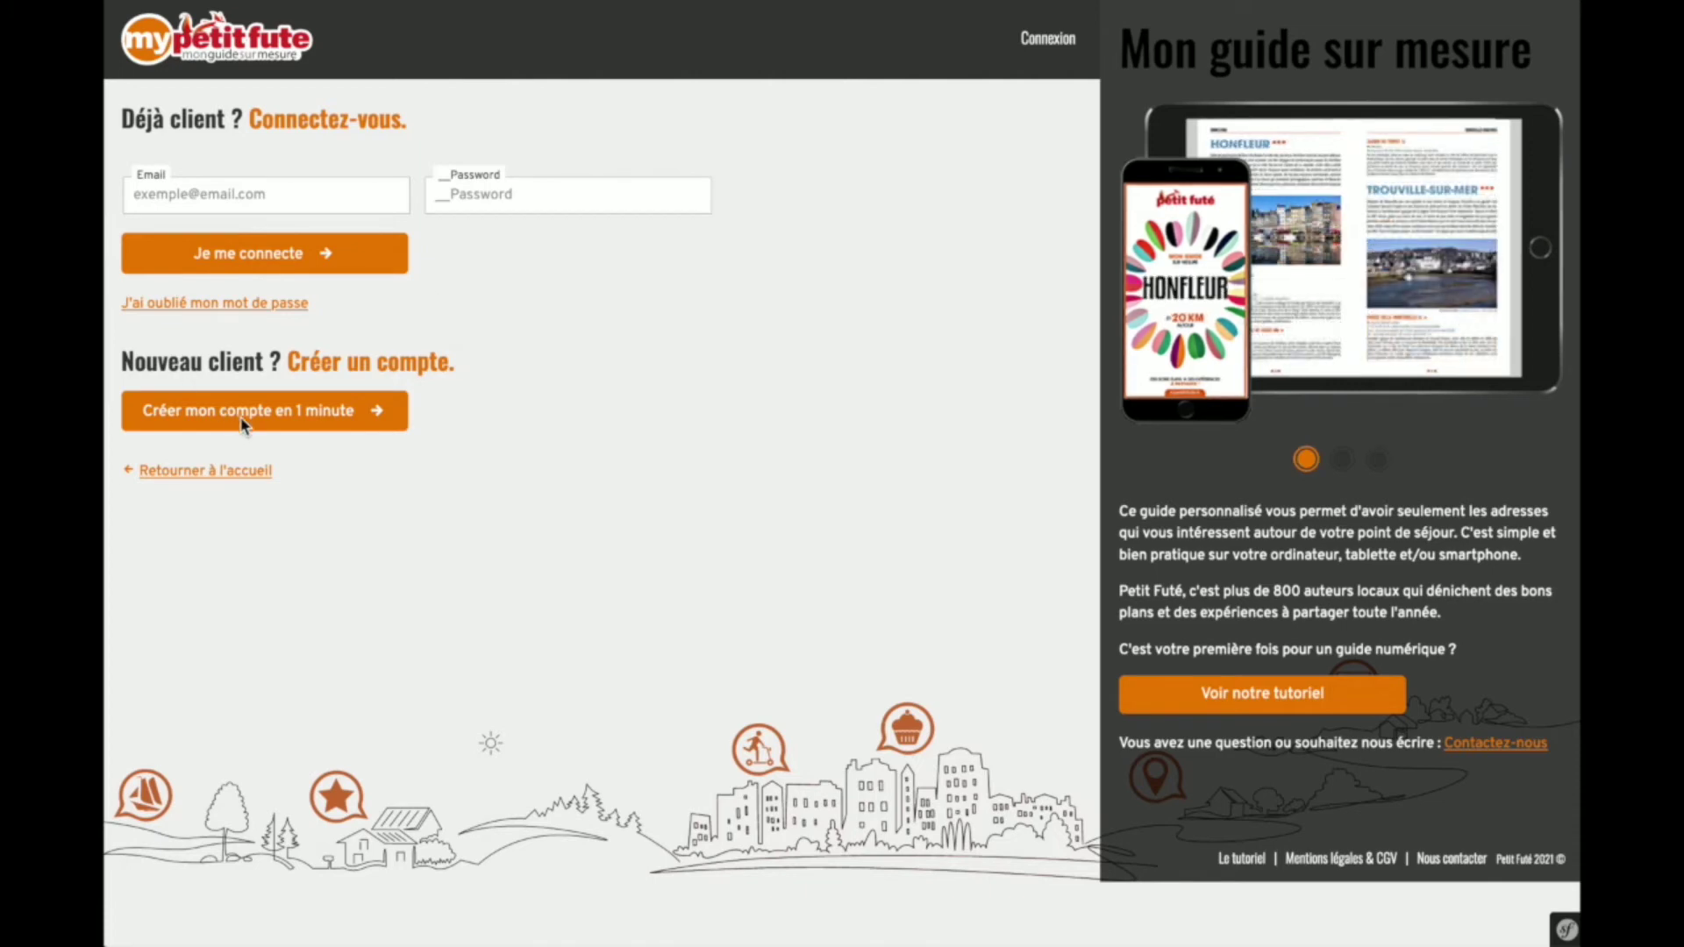
# - Start a new customer account via 'Créer mon compte en 1 minute'
pyautogui.click(271, 420)
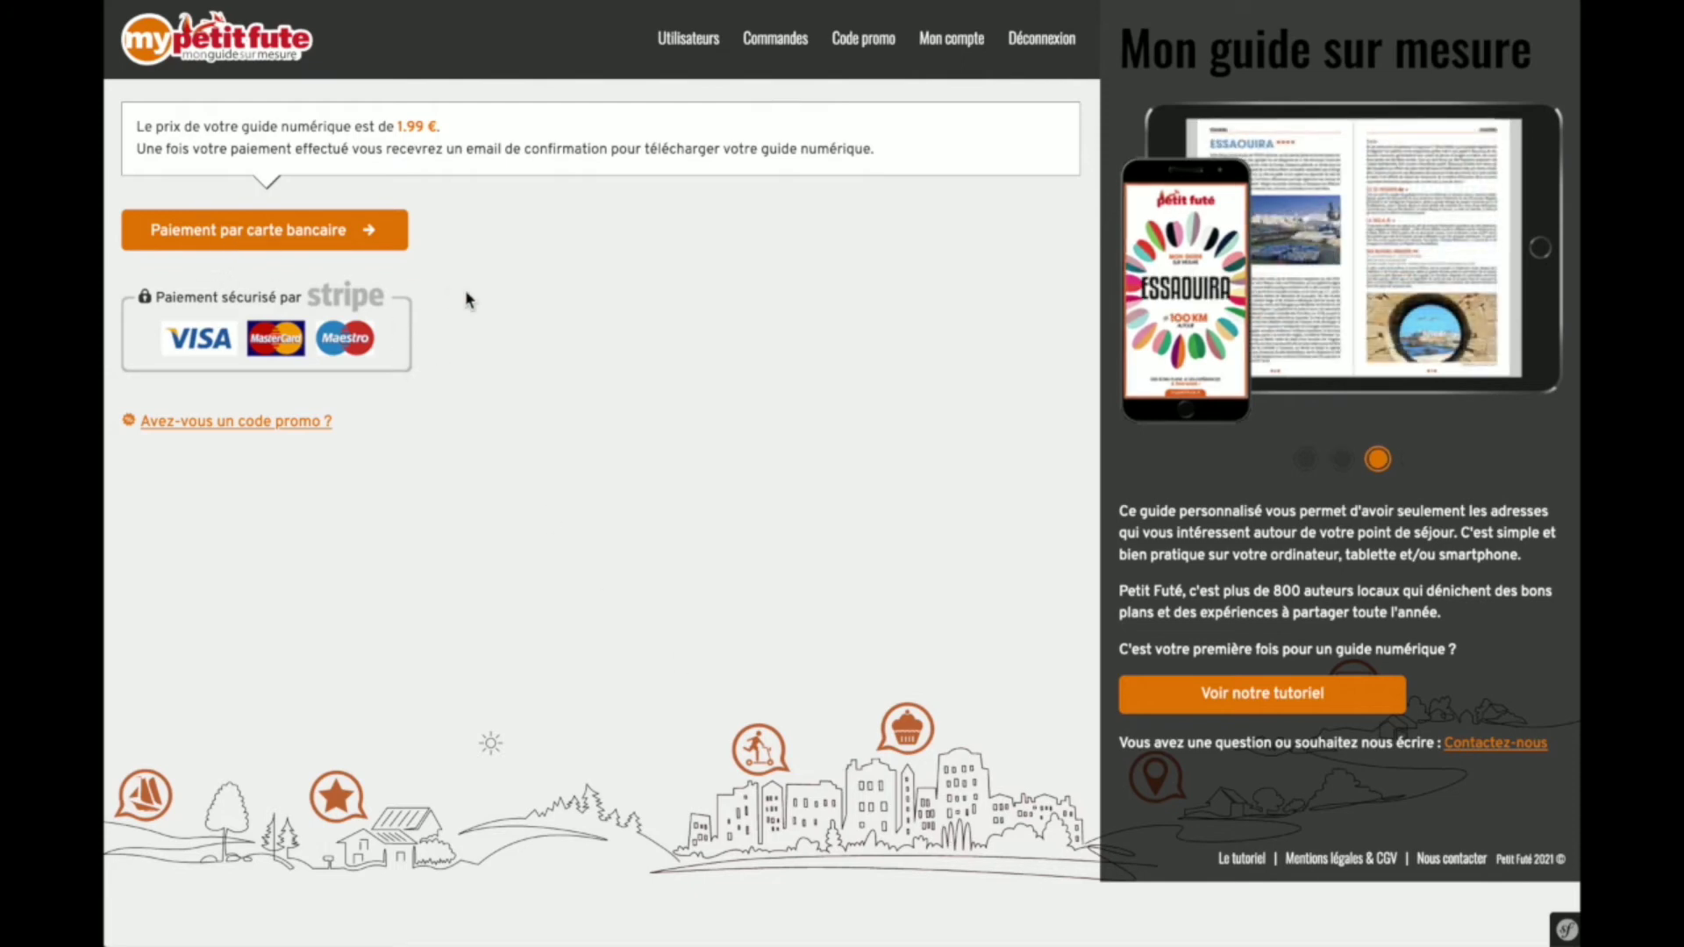
# - Pay the 1.99 € by bank card, entering the card details and validating the payment
pyautogui.click(268, 238)
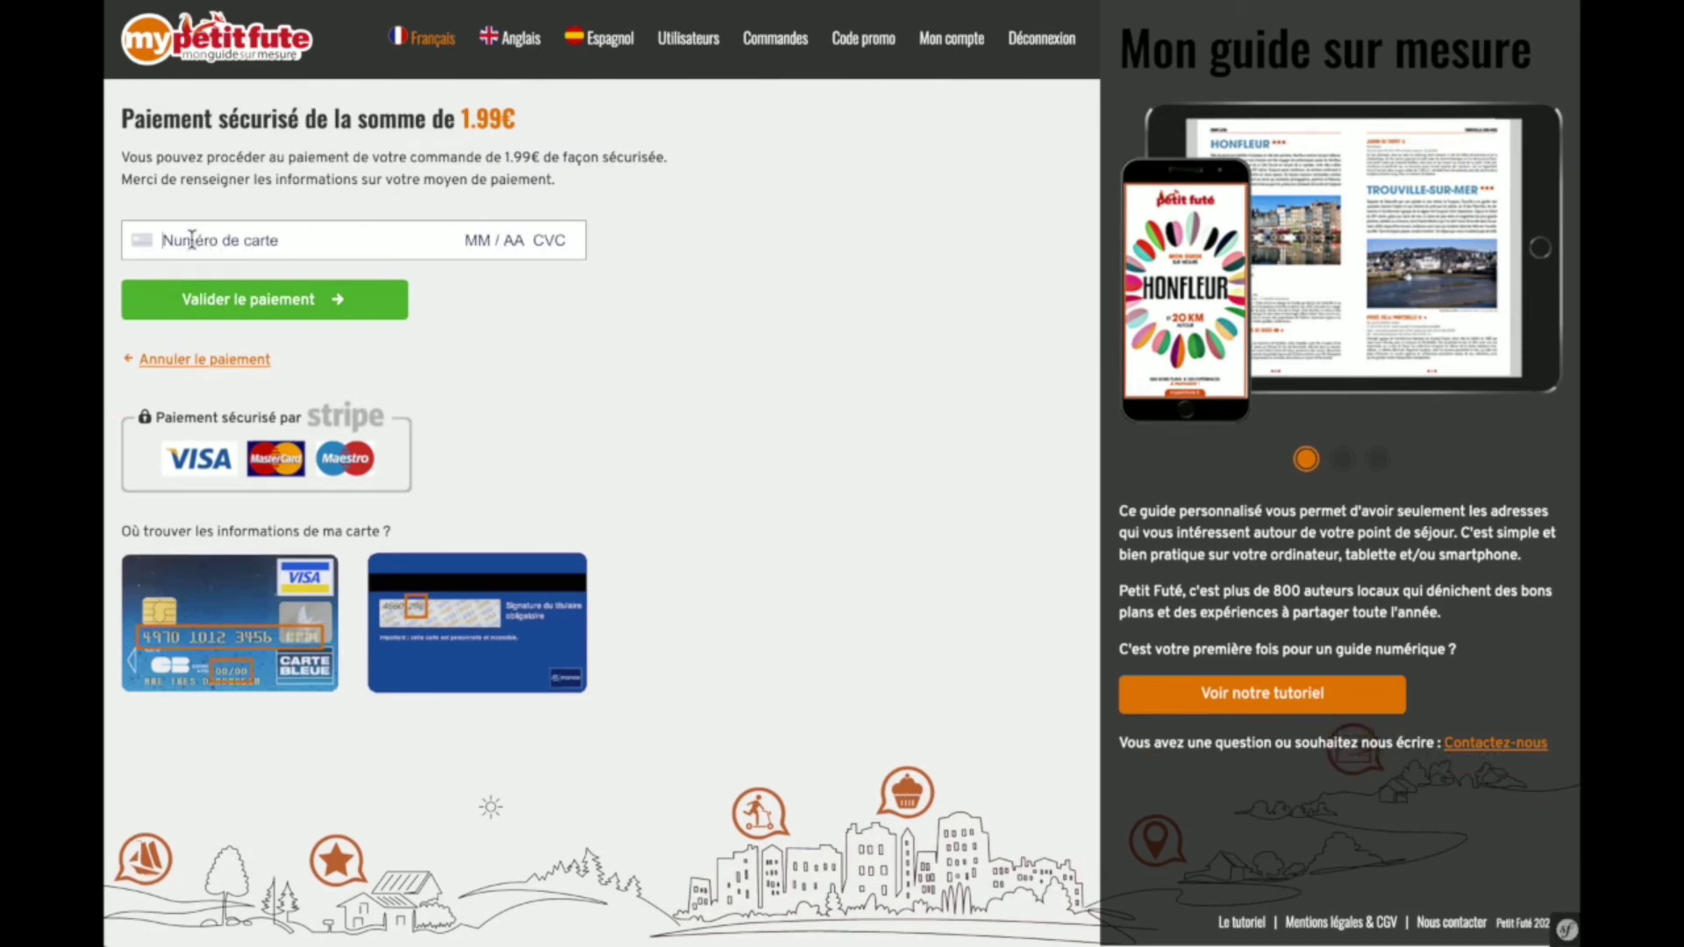
pyautogui.click(471, 251)
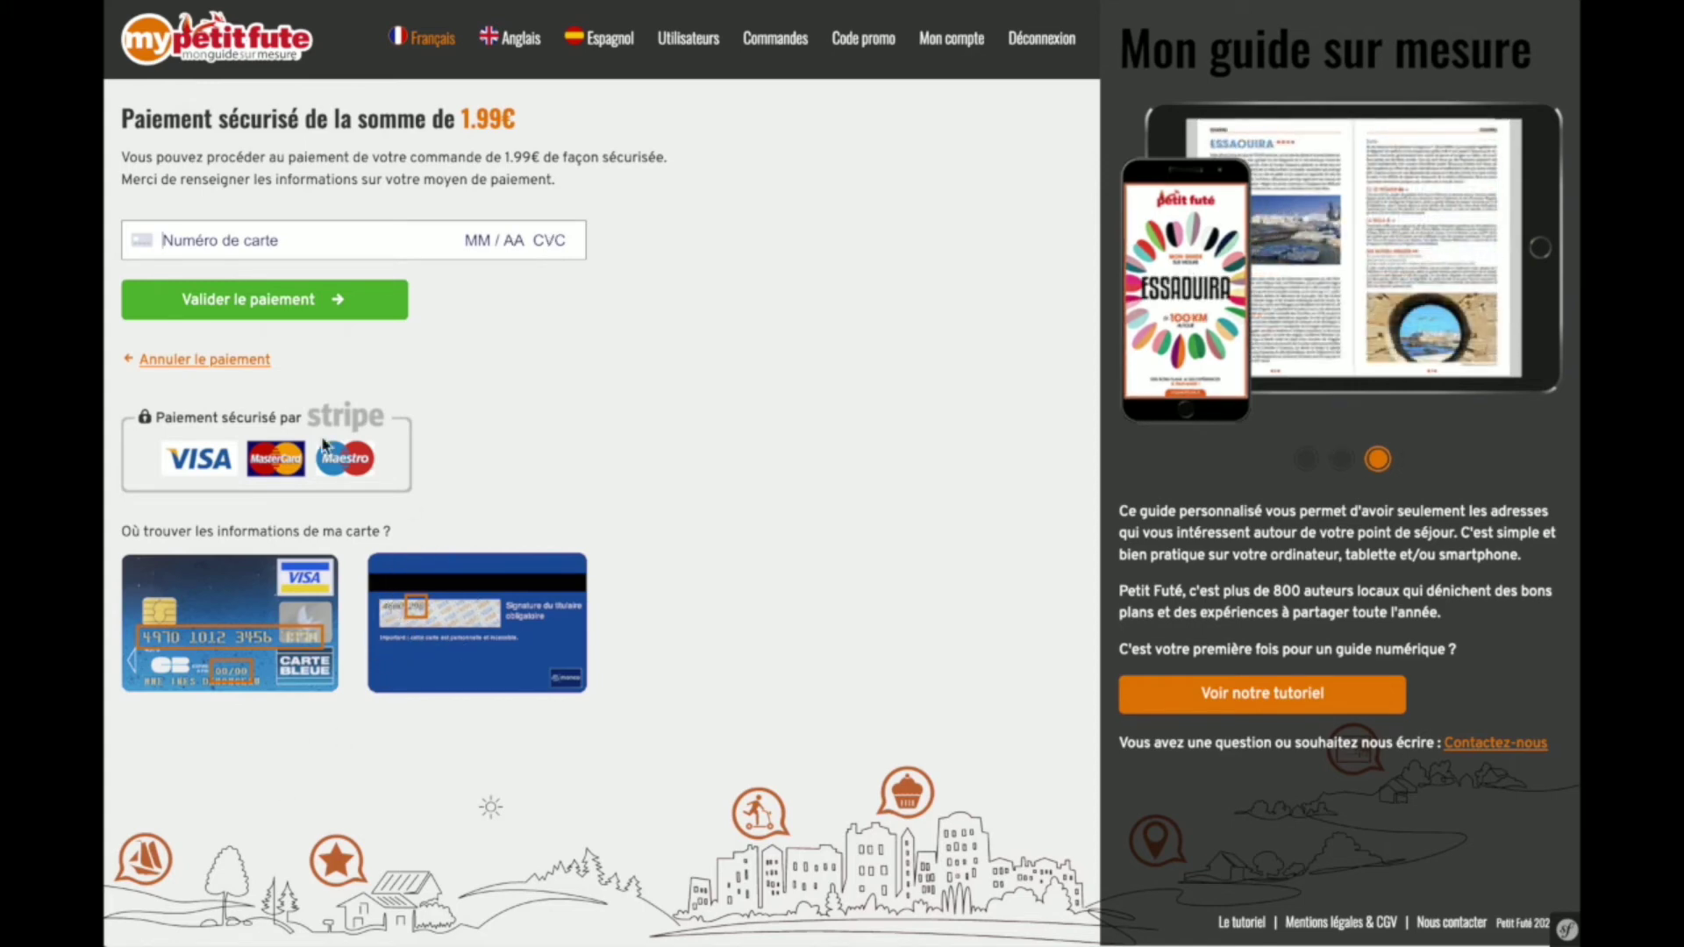
pyautogui.click(274, 307)
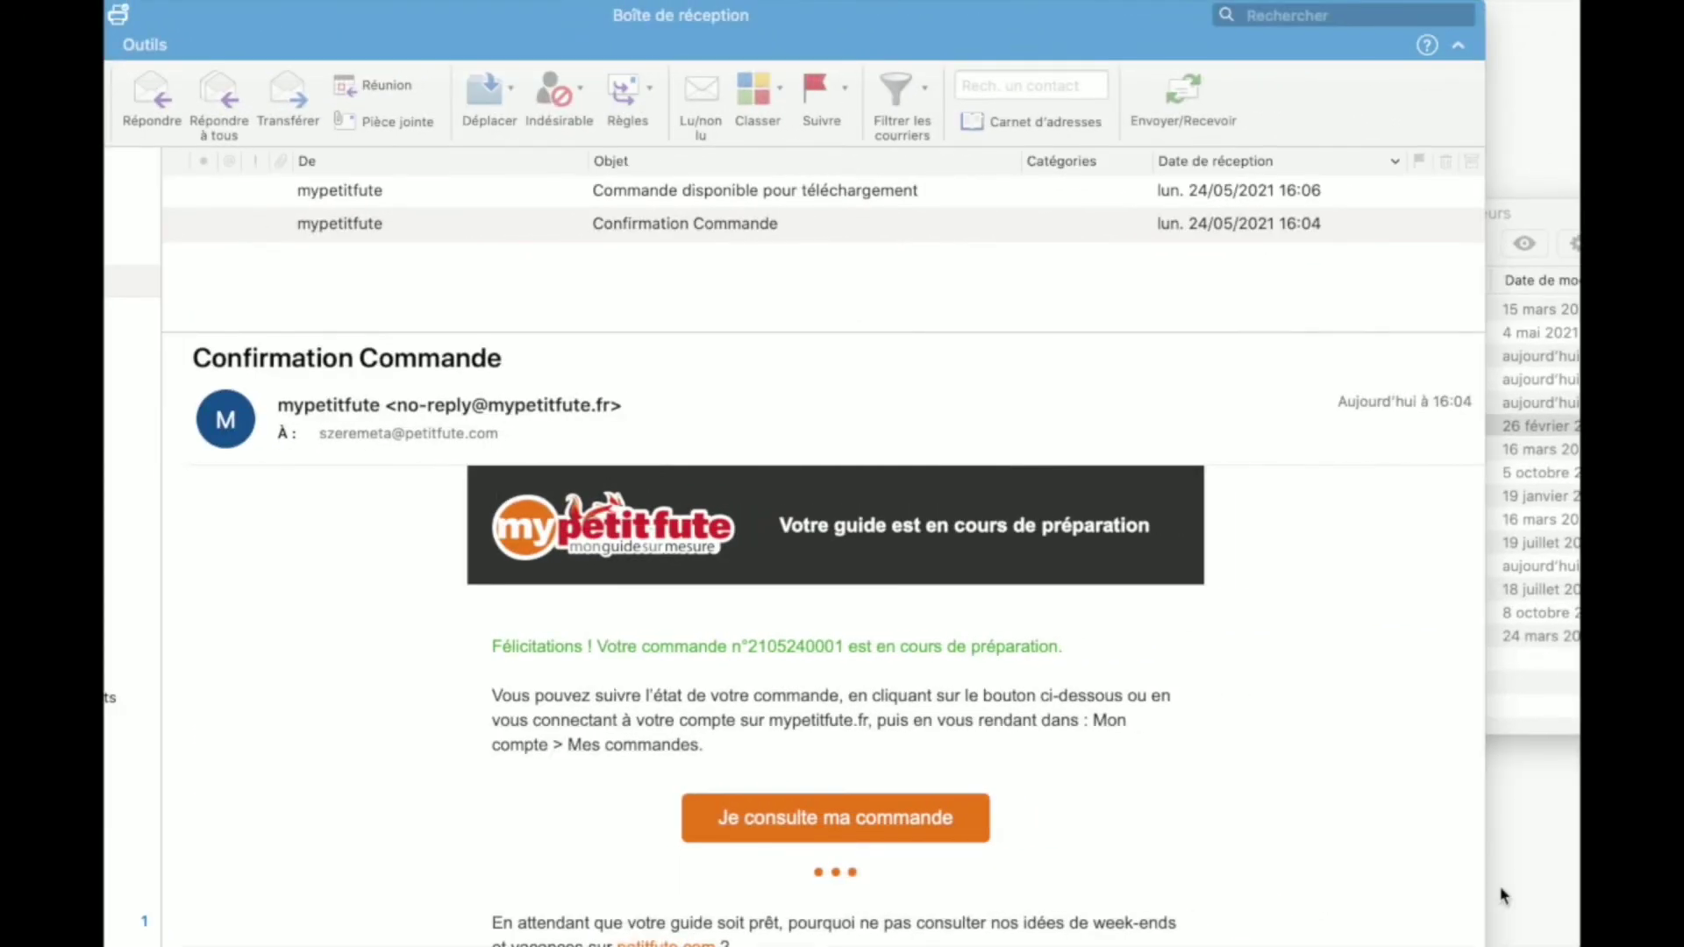
# - Open the 'Commande disponible pour téléchargement' email and bring its epub and pdf links into view
pyautogui.click(669, 230)
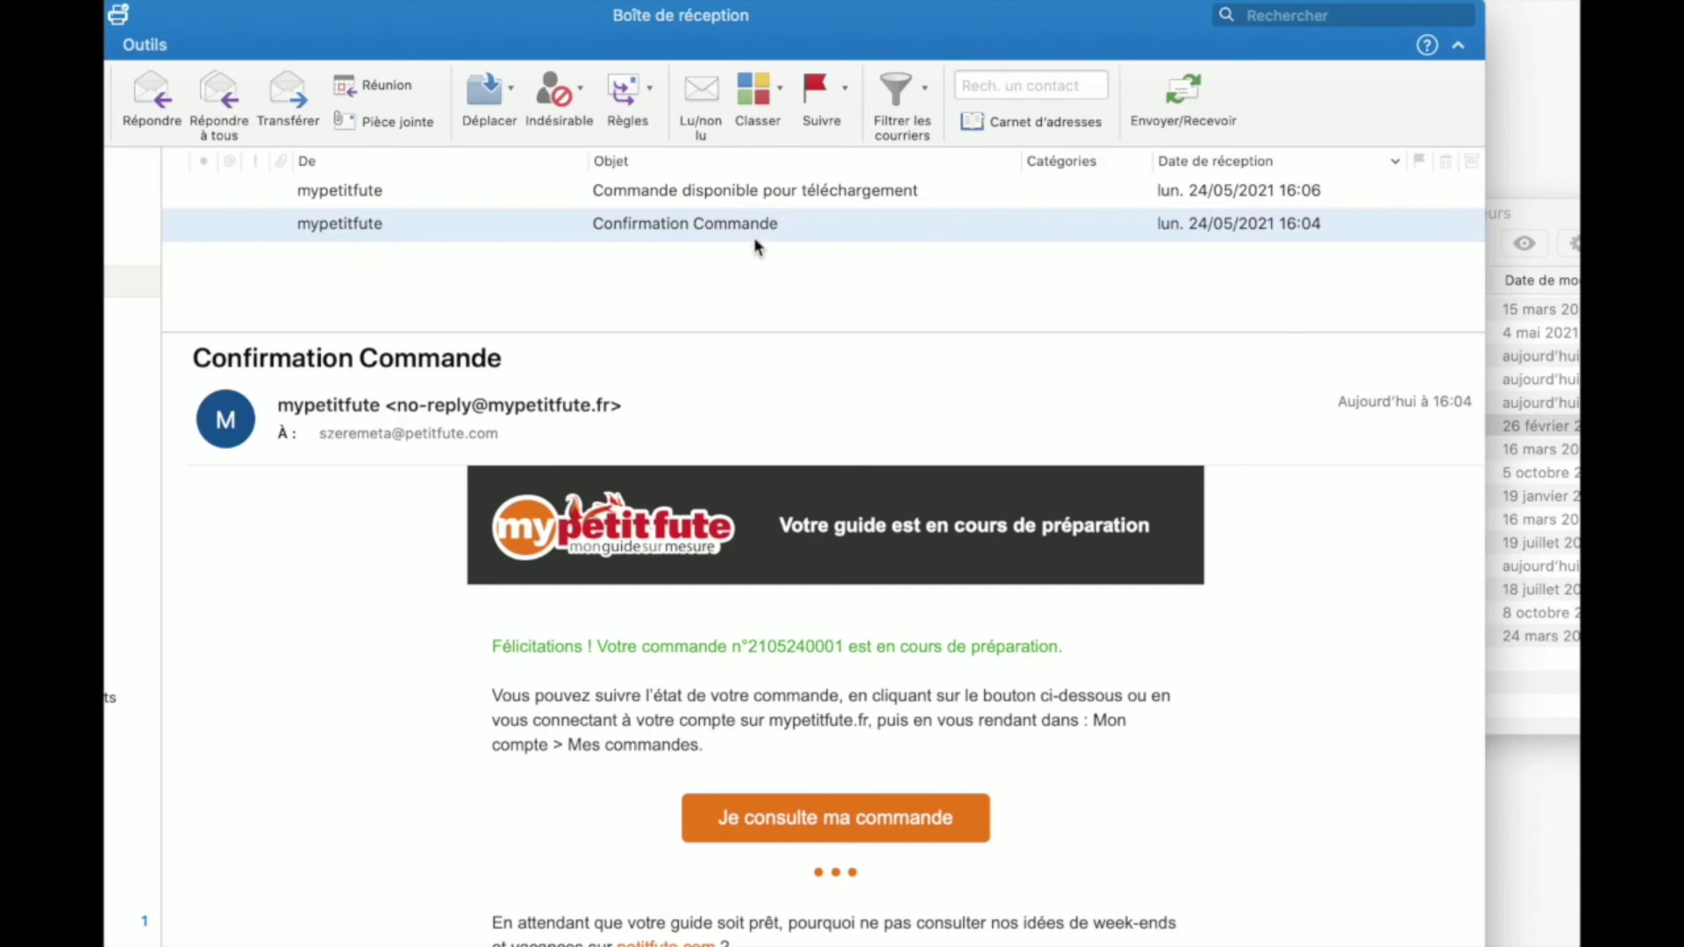
pyautogui.click(728, 187)
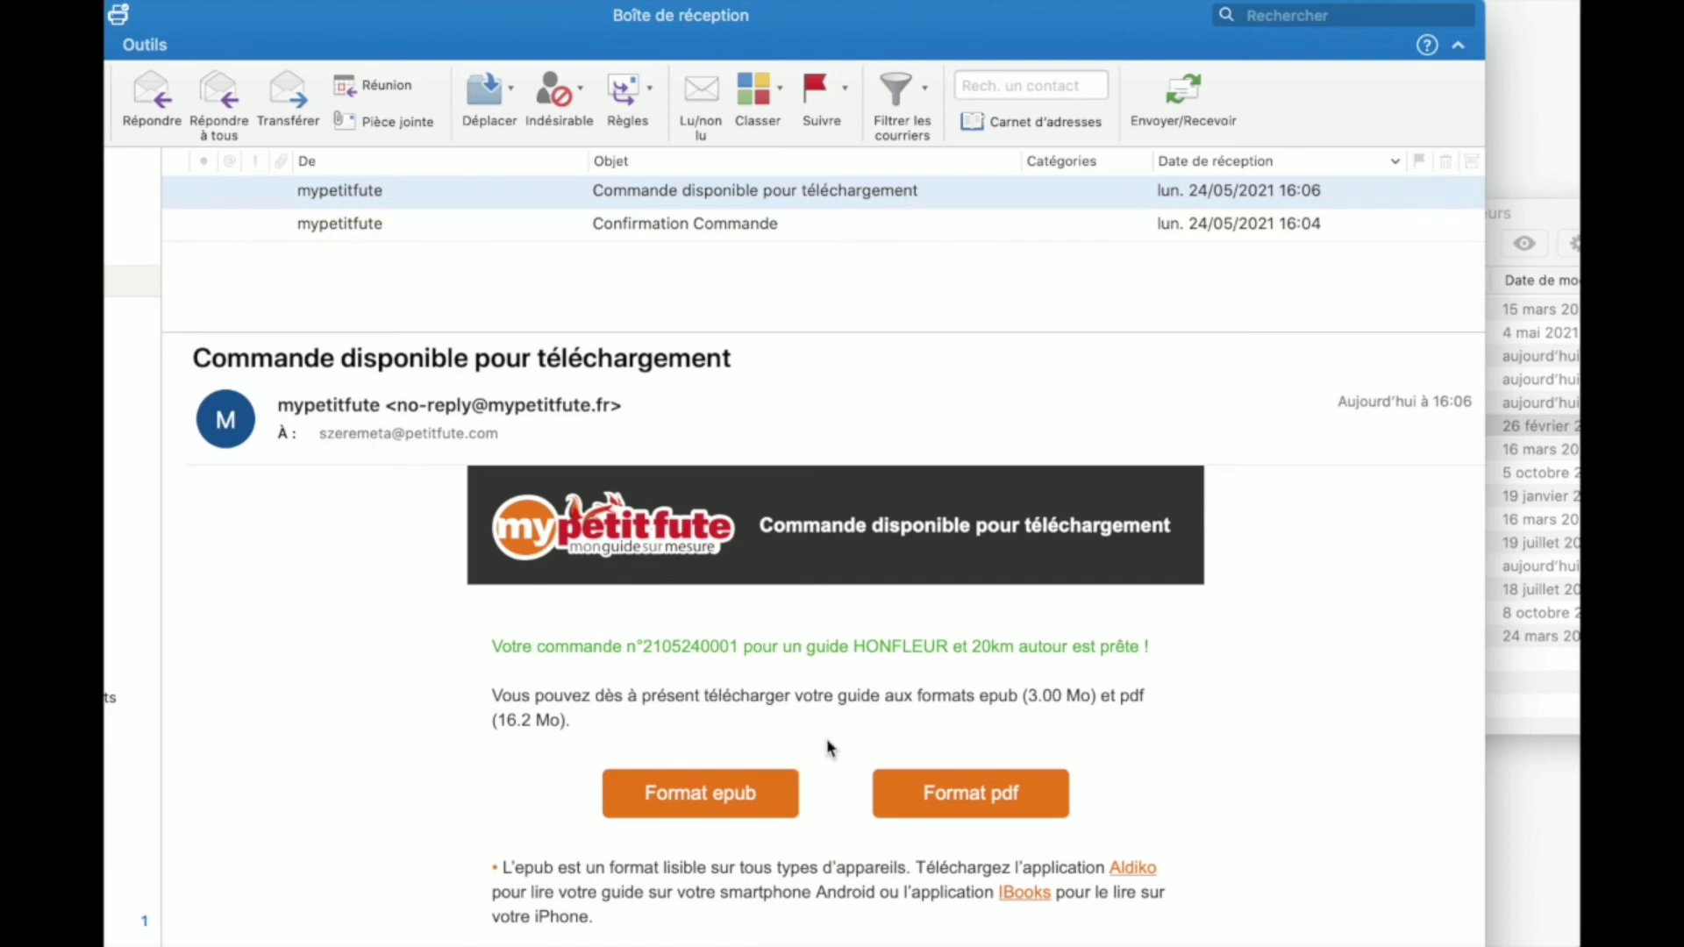
pyautogui.scroll(-1, 822, 777)
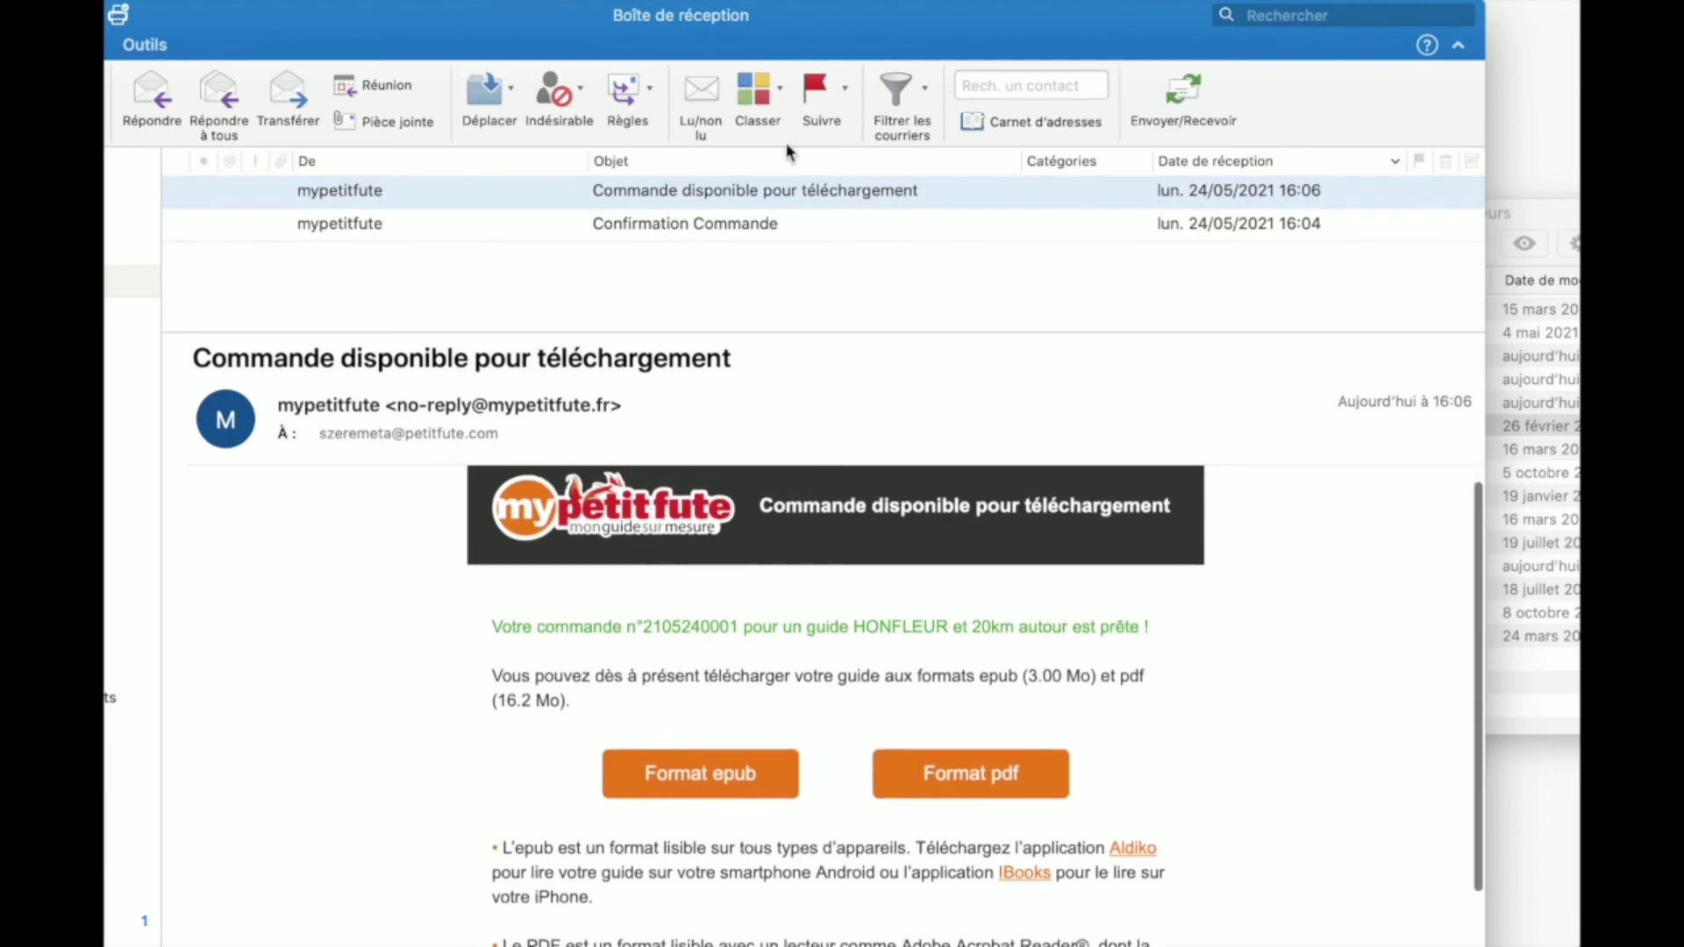
pyautogui.moveTo(783, 53); pyautogui.dragTo(772, 0)
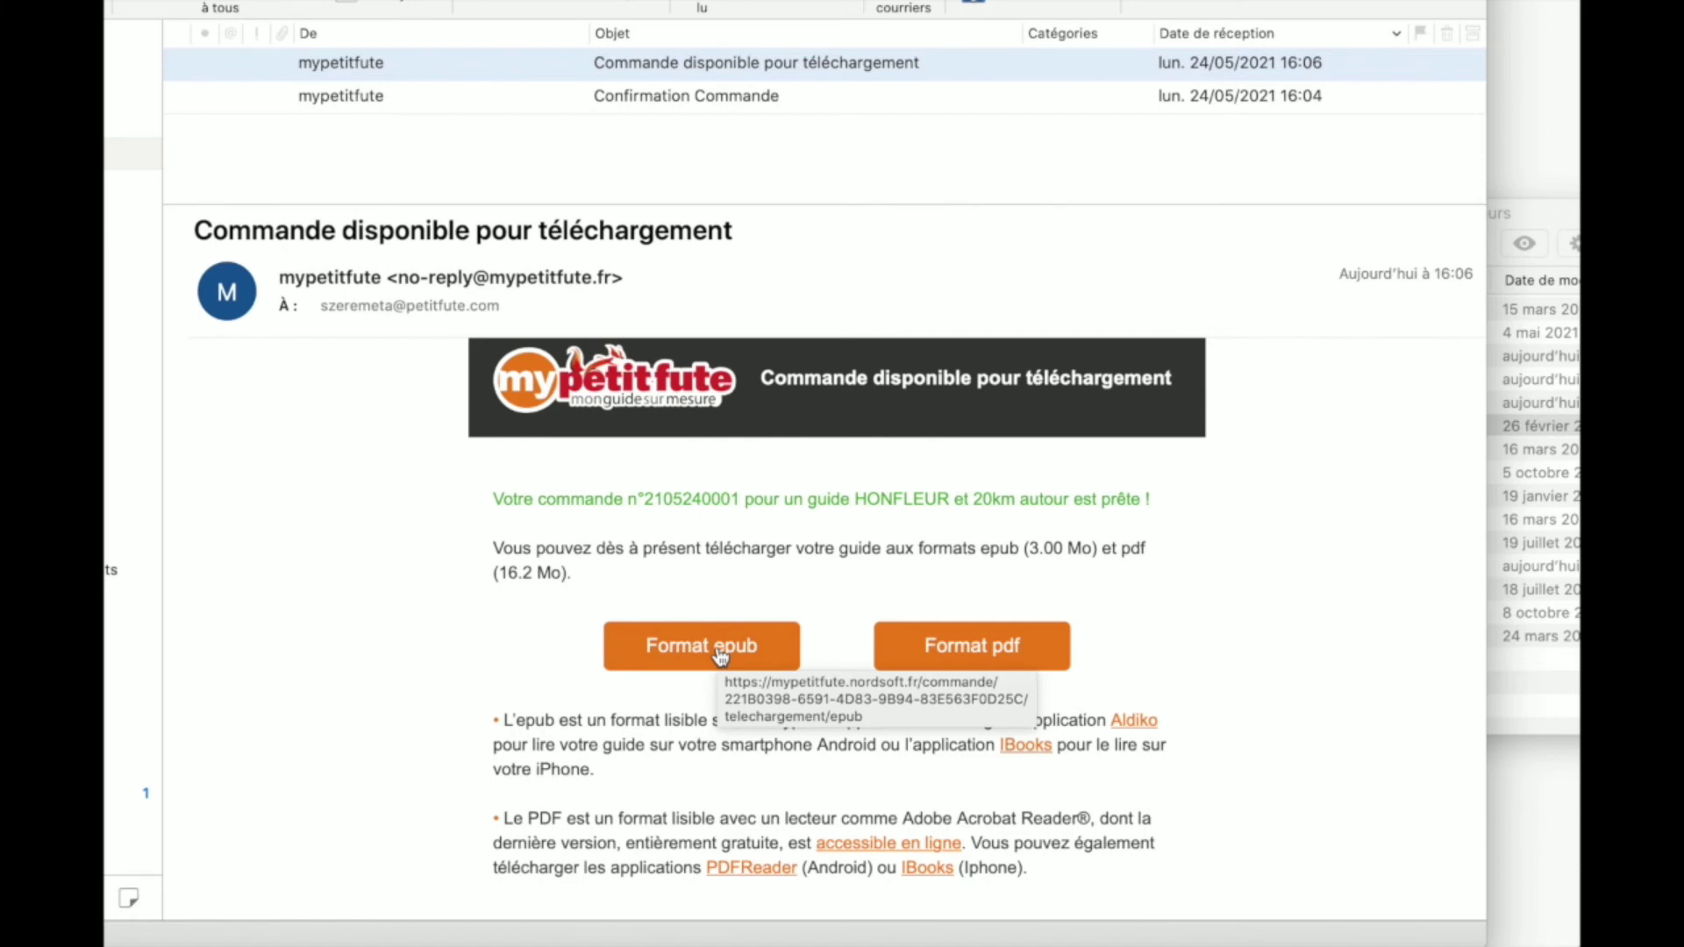
pyautogui.click(1536, 220)
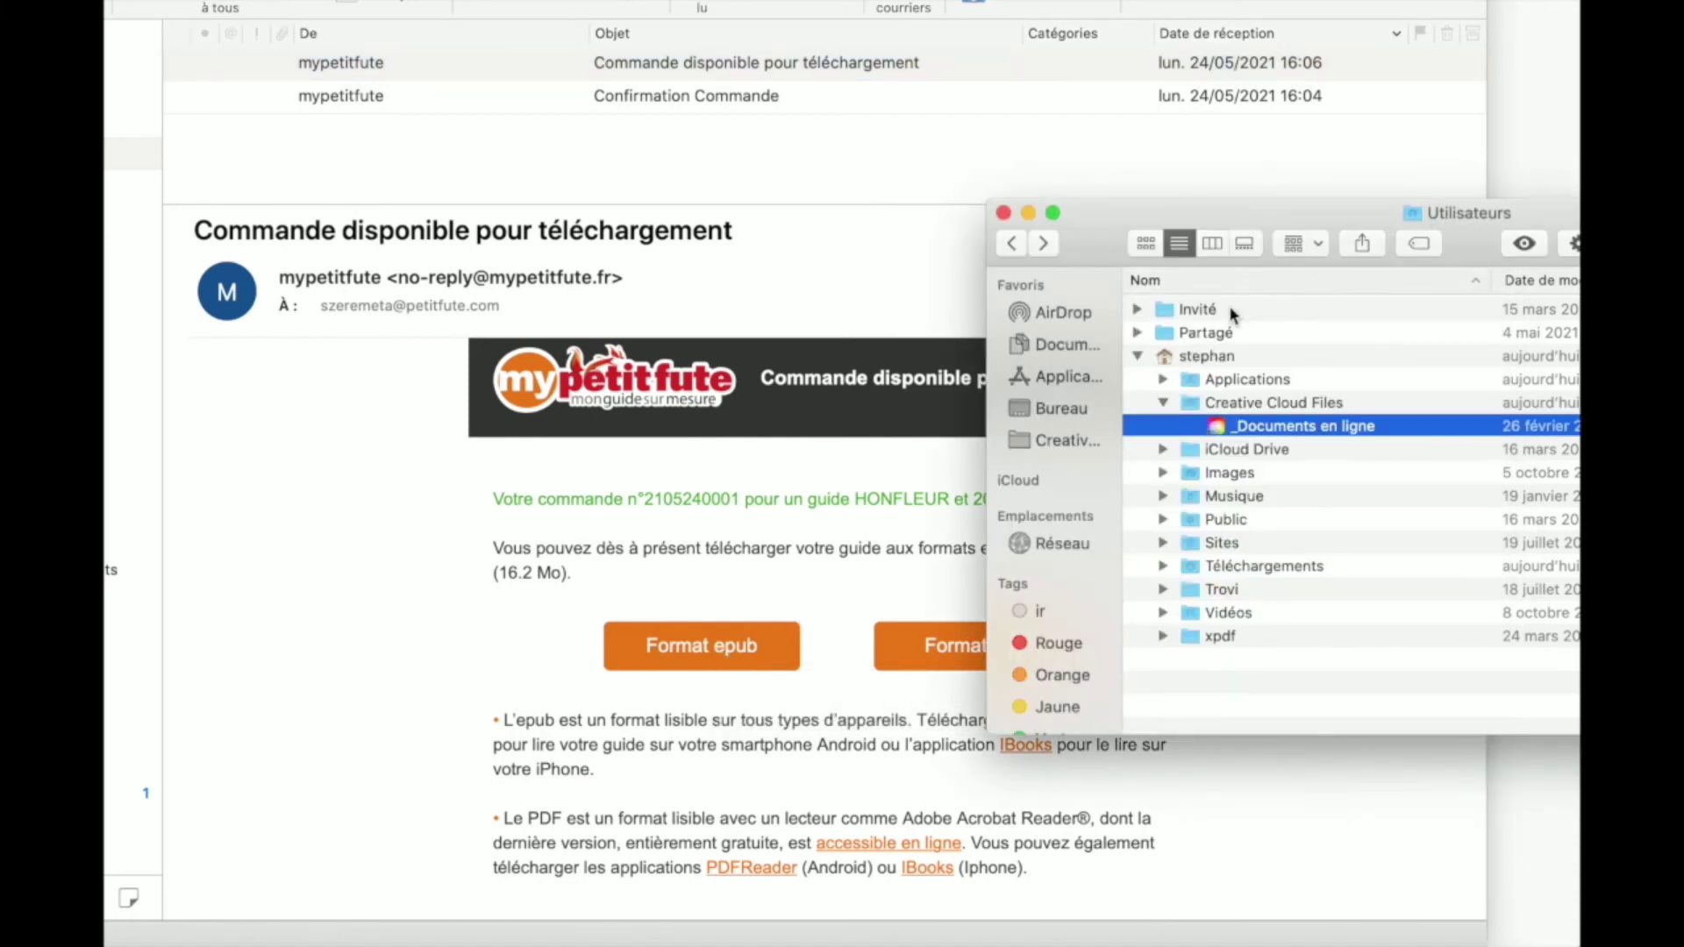
pyautogui.doubleClick(1193, 571)
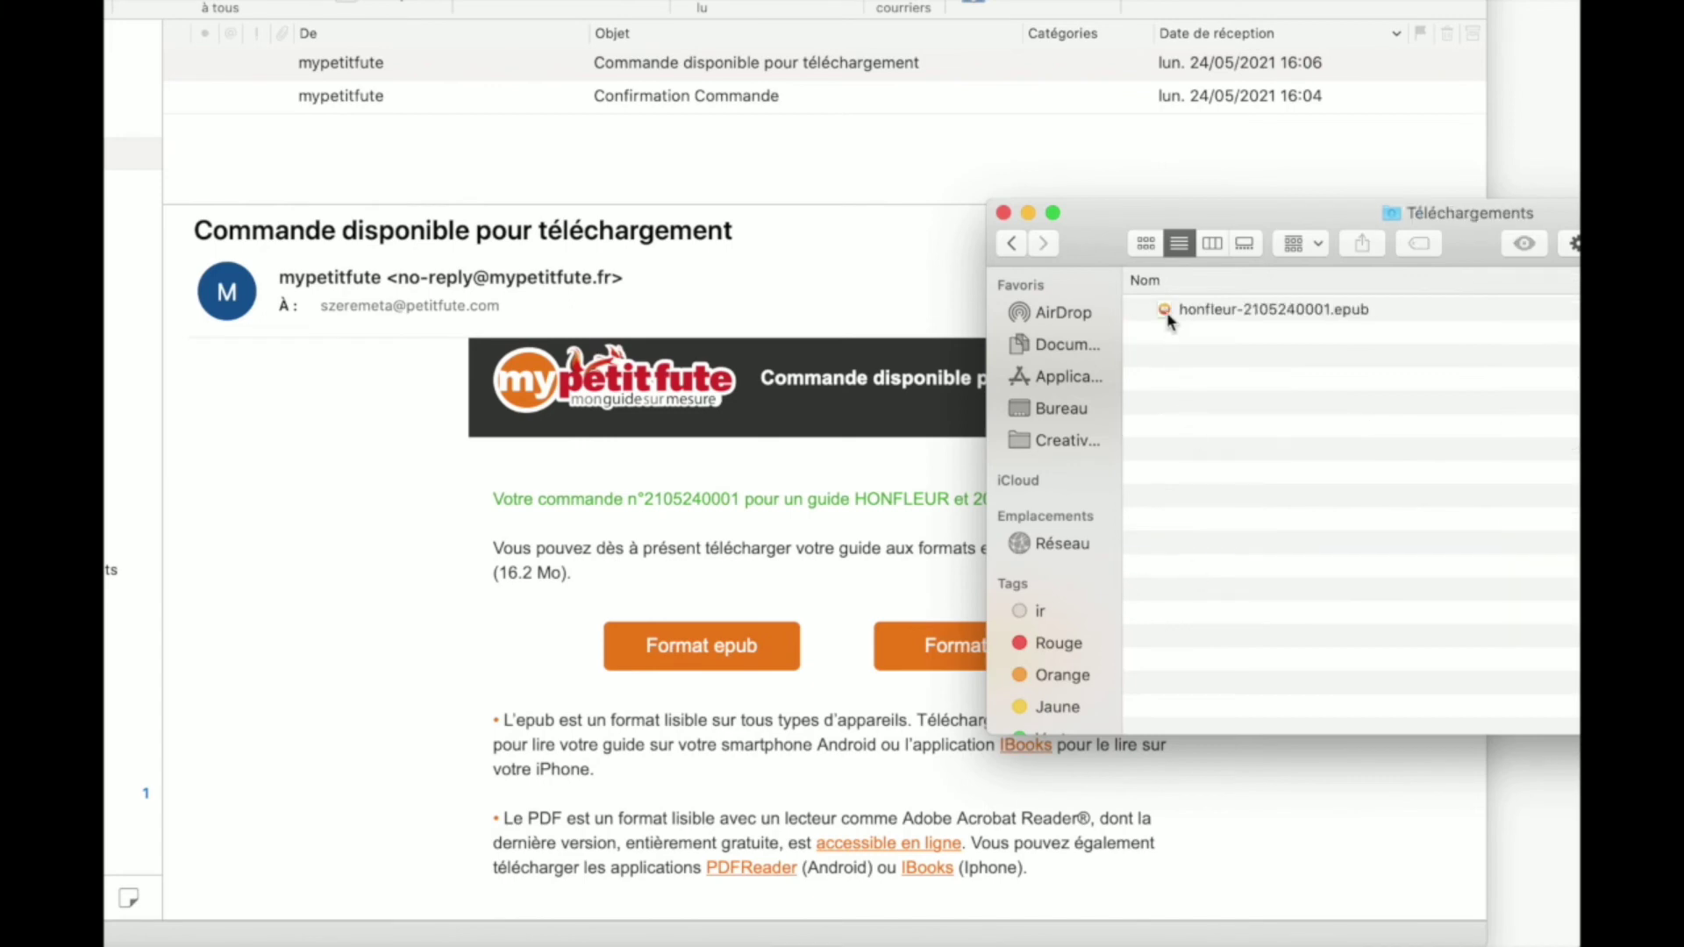
pyautogui.click(1168, 317)
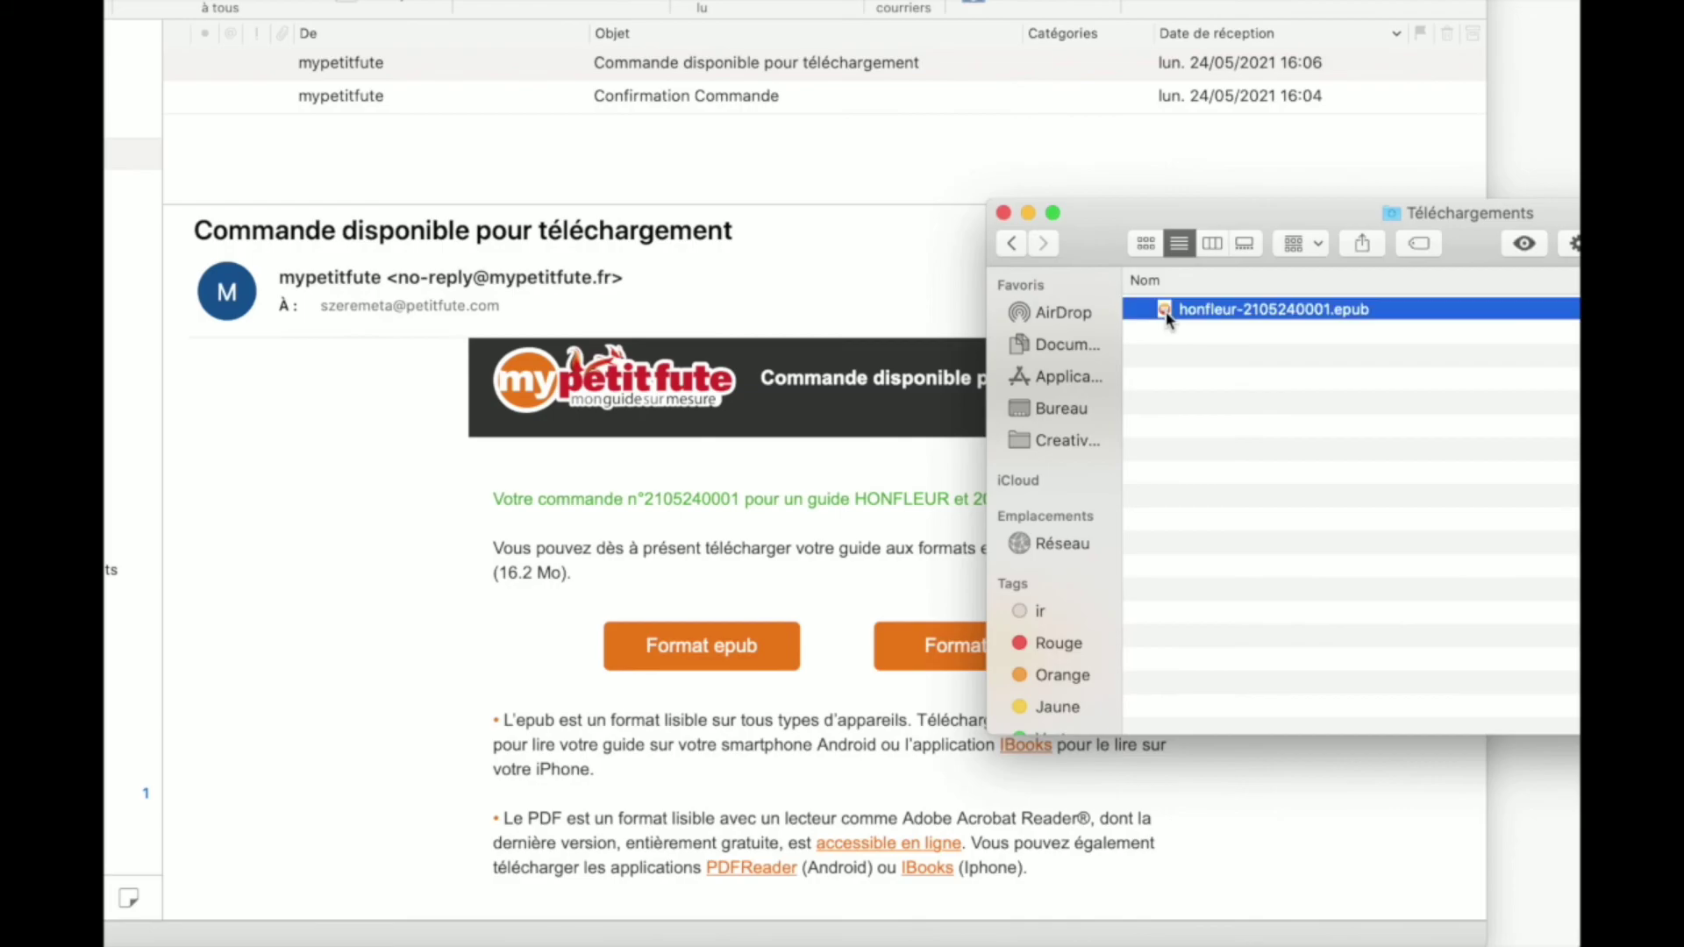
pyautogui.doubleClick(1170, 317)
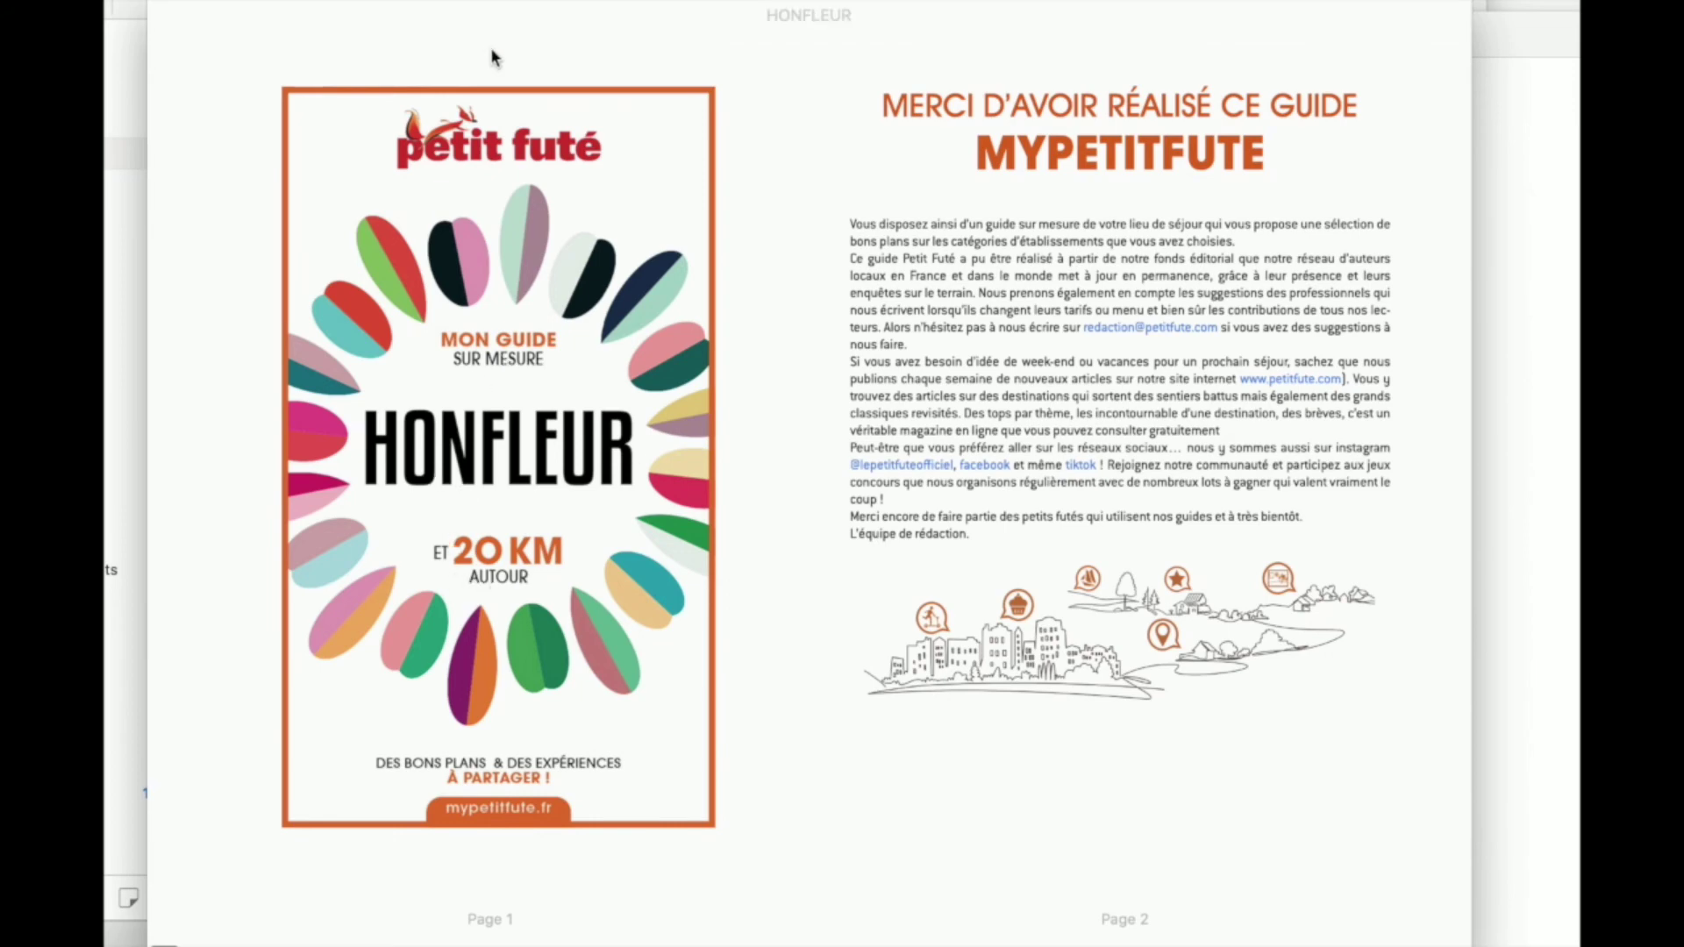
# - Turn to the next spread of the Honfleur guide
pyautogui.press('Right')
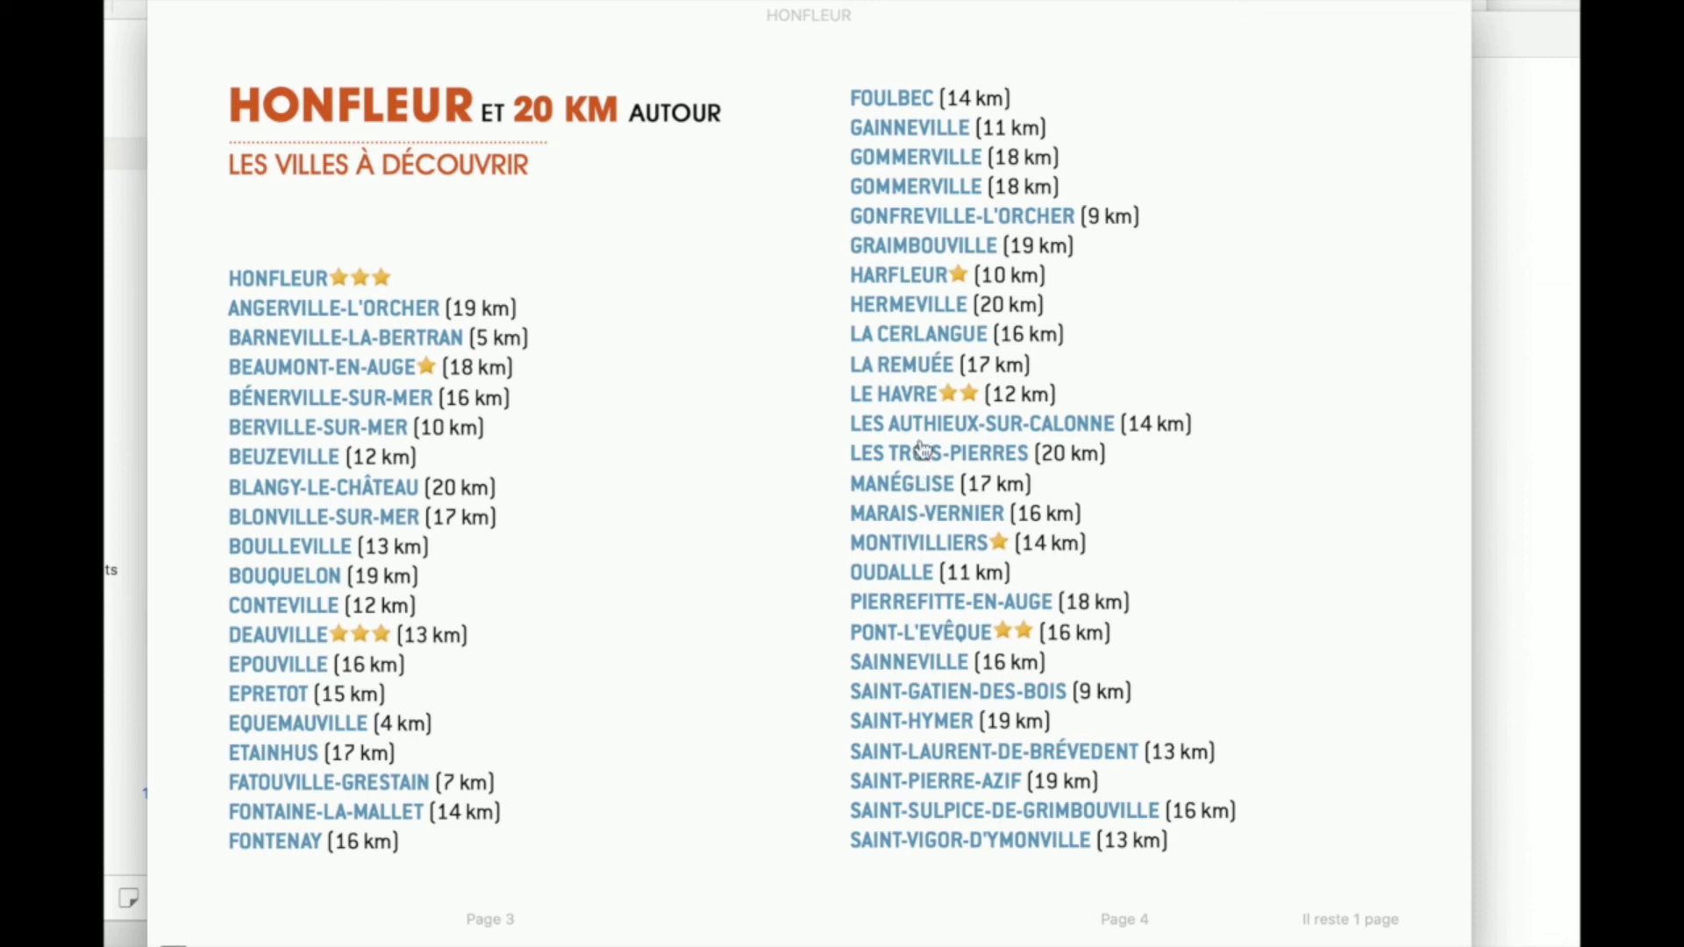
# - Jump to the LE HAVRE article and page forward to the restaurant listings on pages 127–128
pyautogui.click(908, 397)
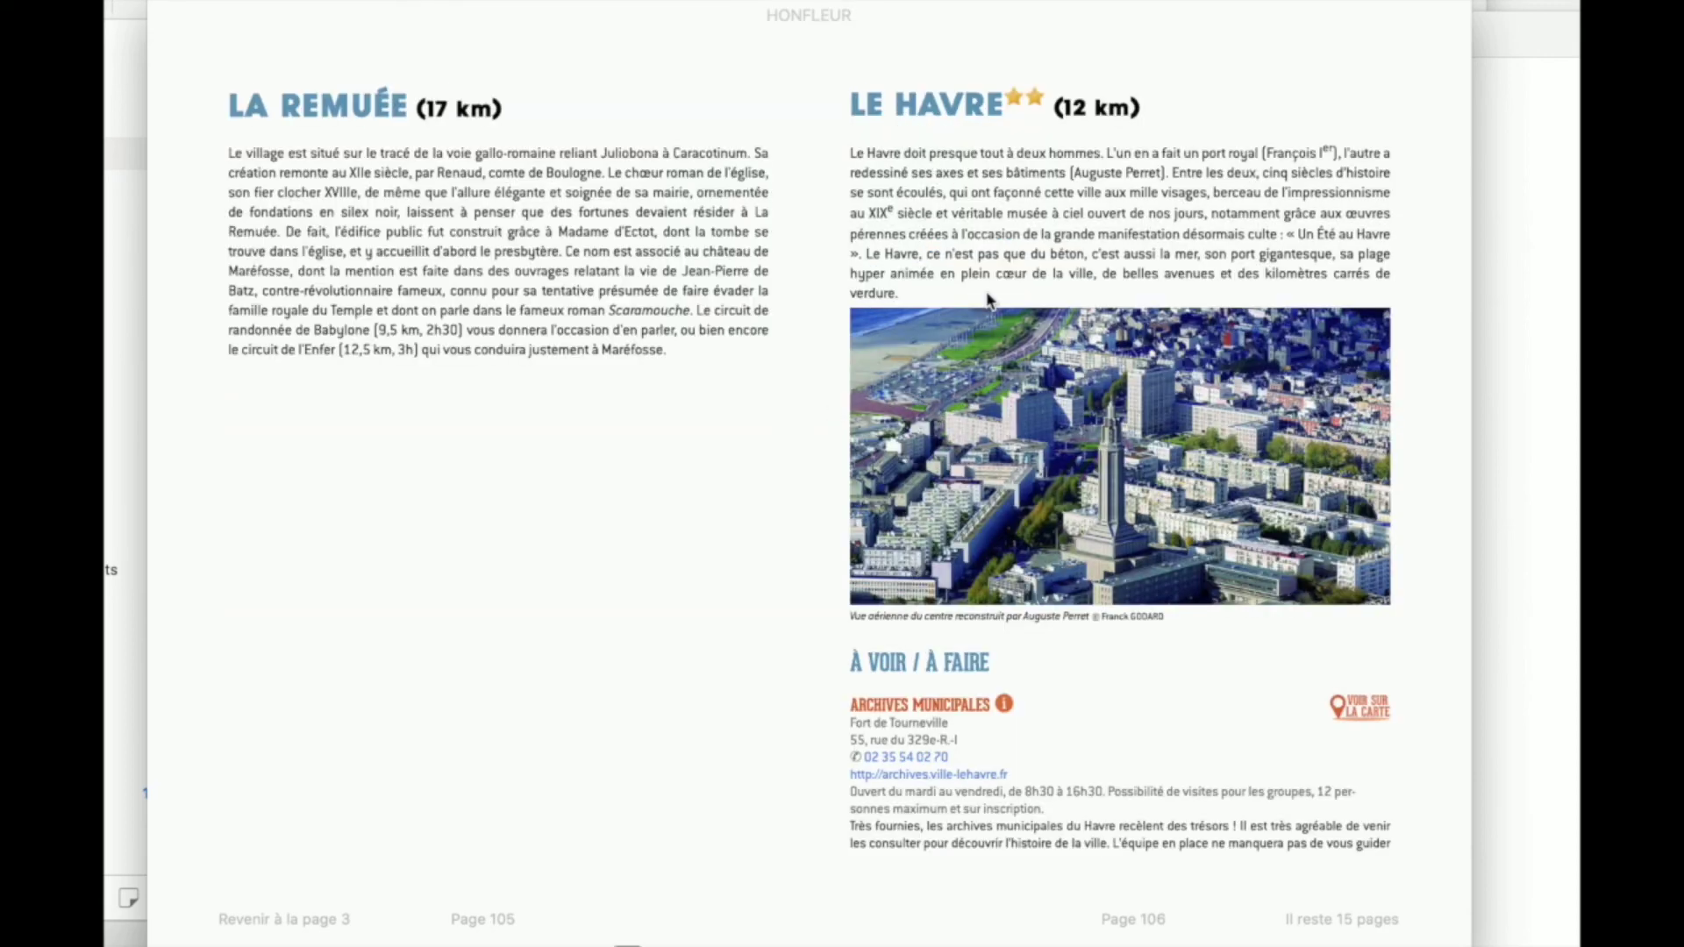
pyautogui.press('Right')
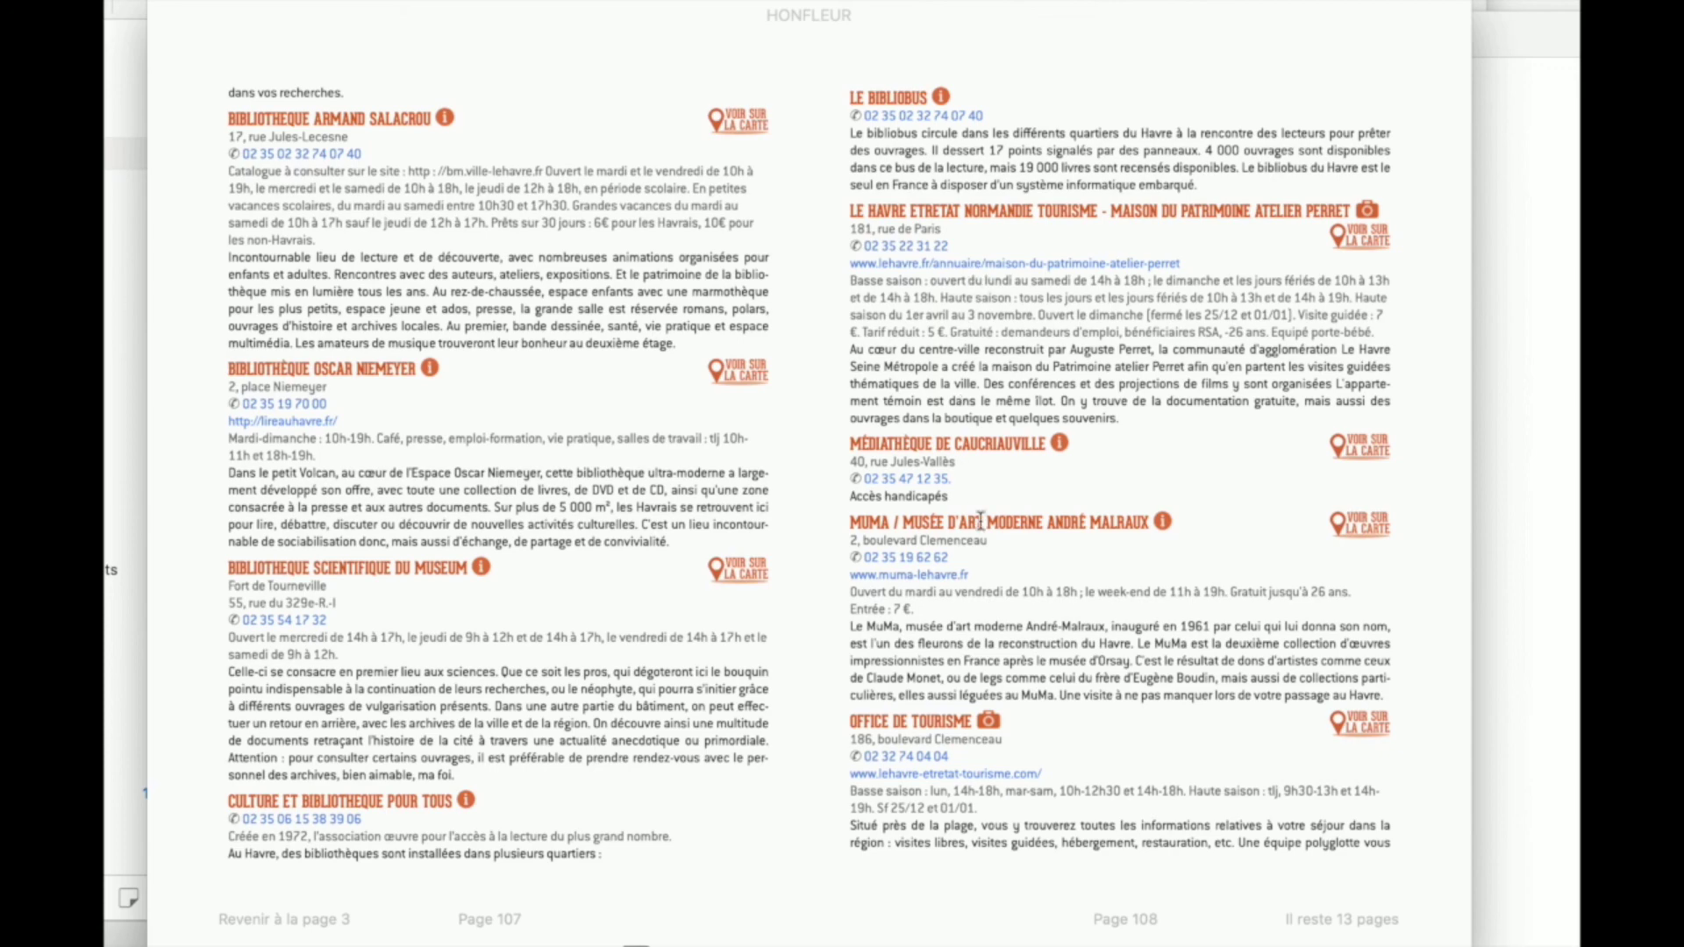
pyautogui.moveTo(463, 7)
pyautogui.press('Right')
pyautogui.press('Right')
pyautogui.press('Right')
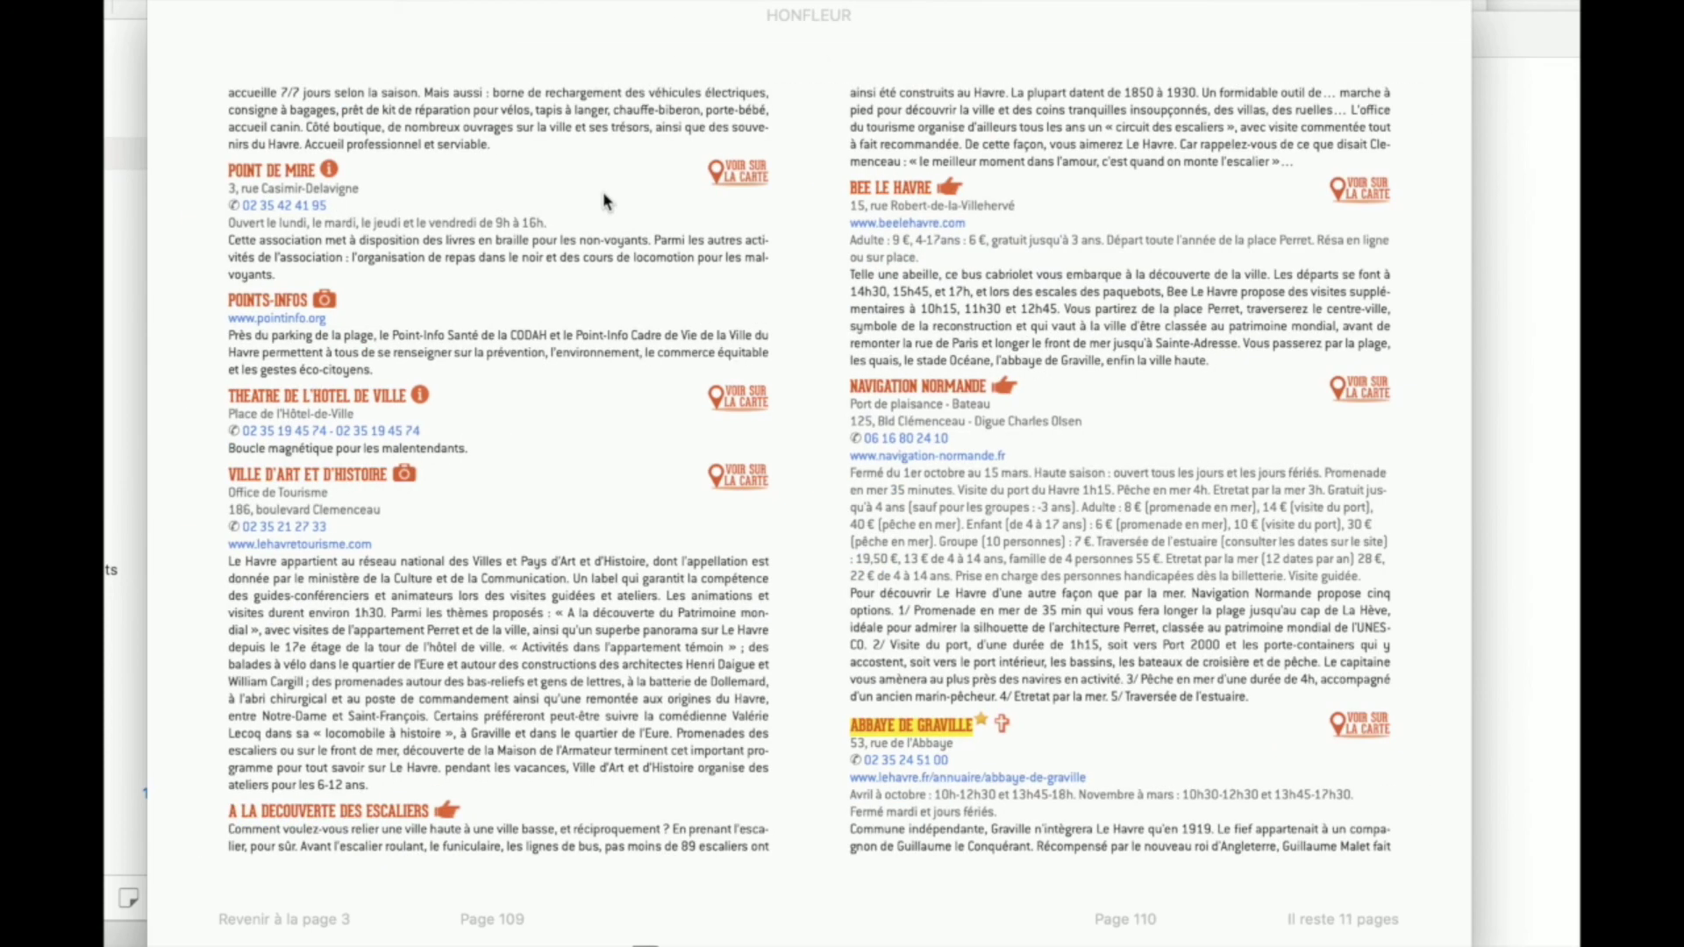
pyautogui.press('Right')
pyautogui.press('Right')
pyautogui.press('Right')
pyautogui.press('Right')
pyautogui.press('Right')
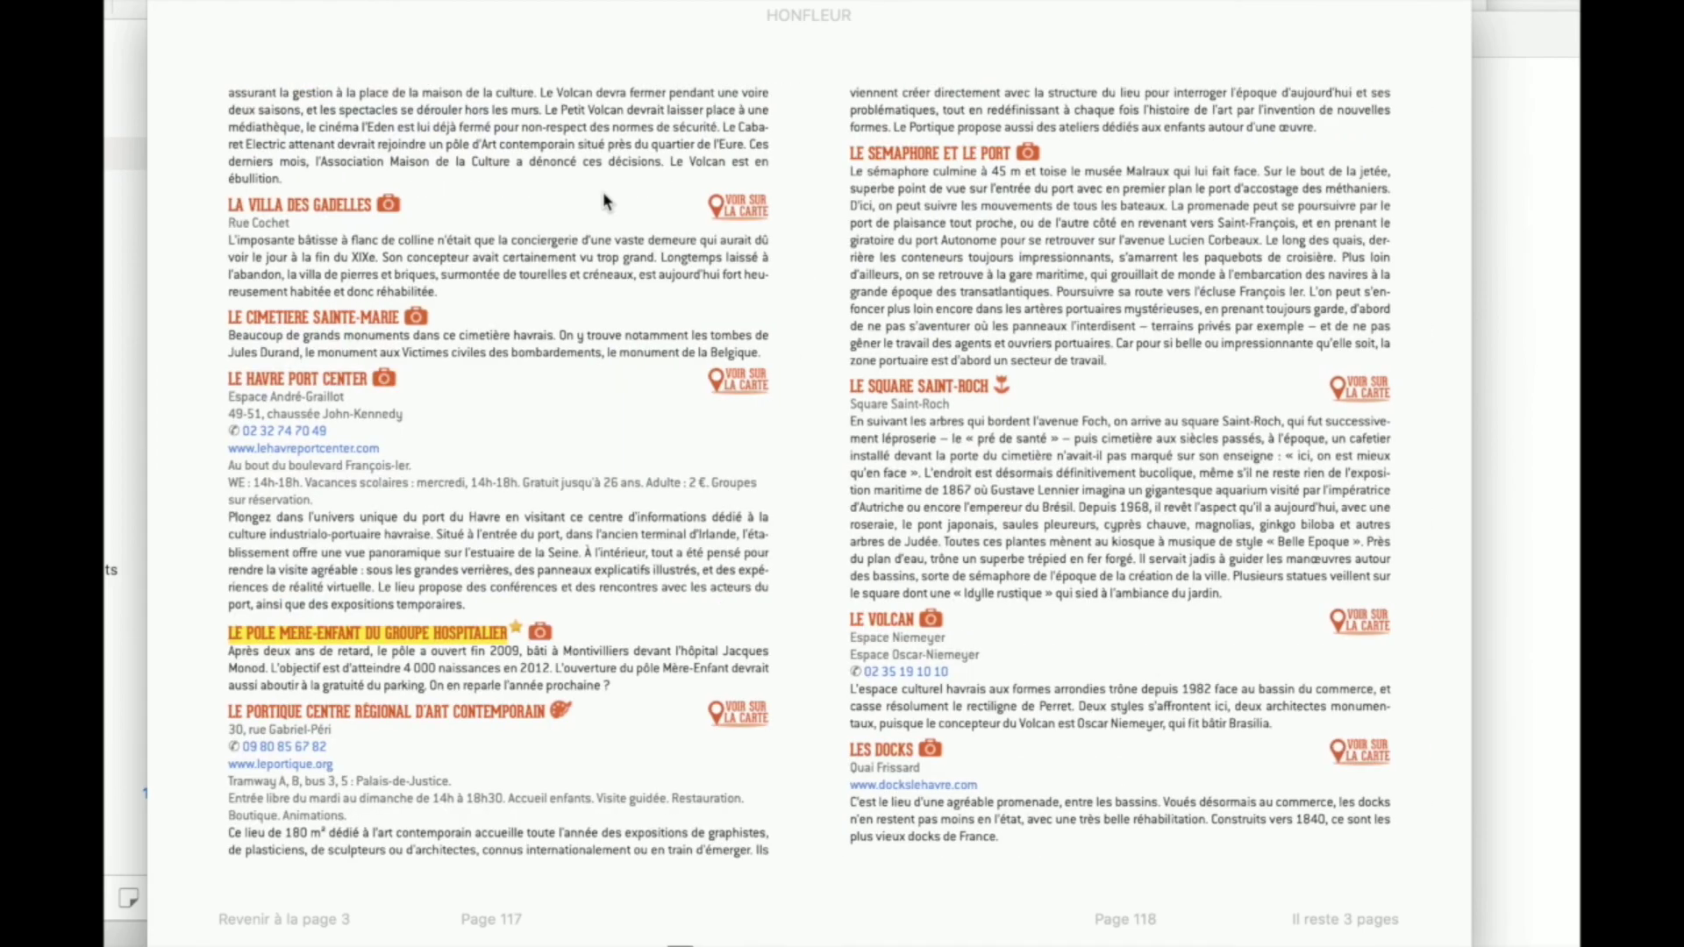
pyautogui.press('Right')
pyautogui.press('Right')
pyautogui.press('Right')
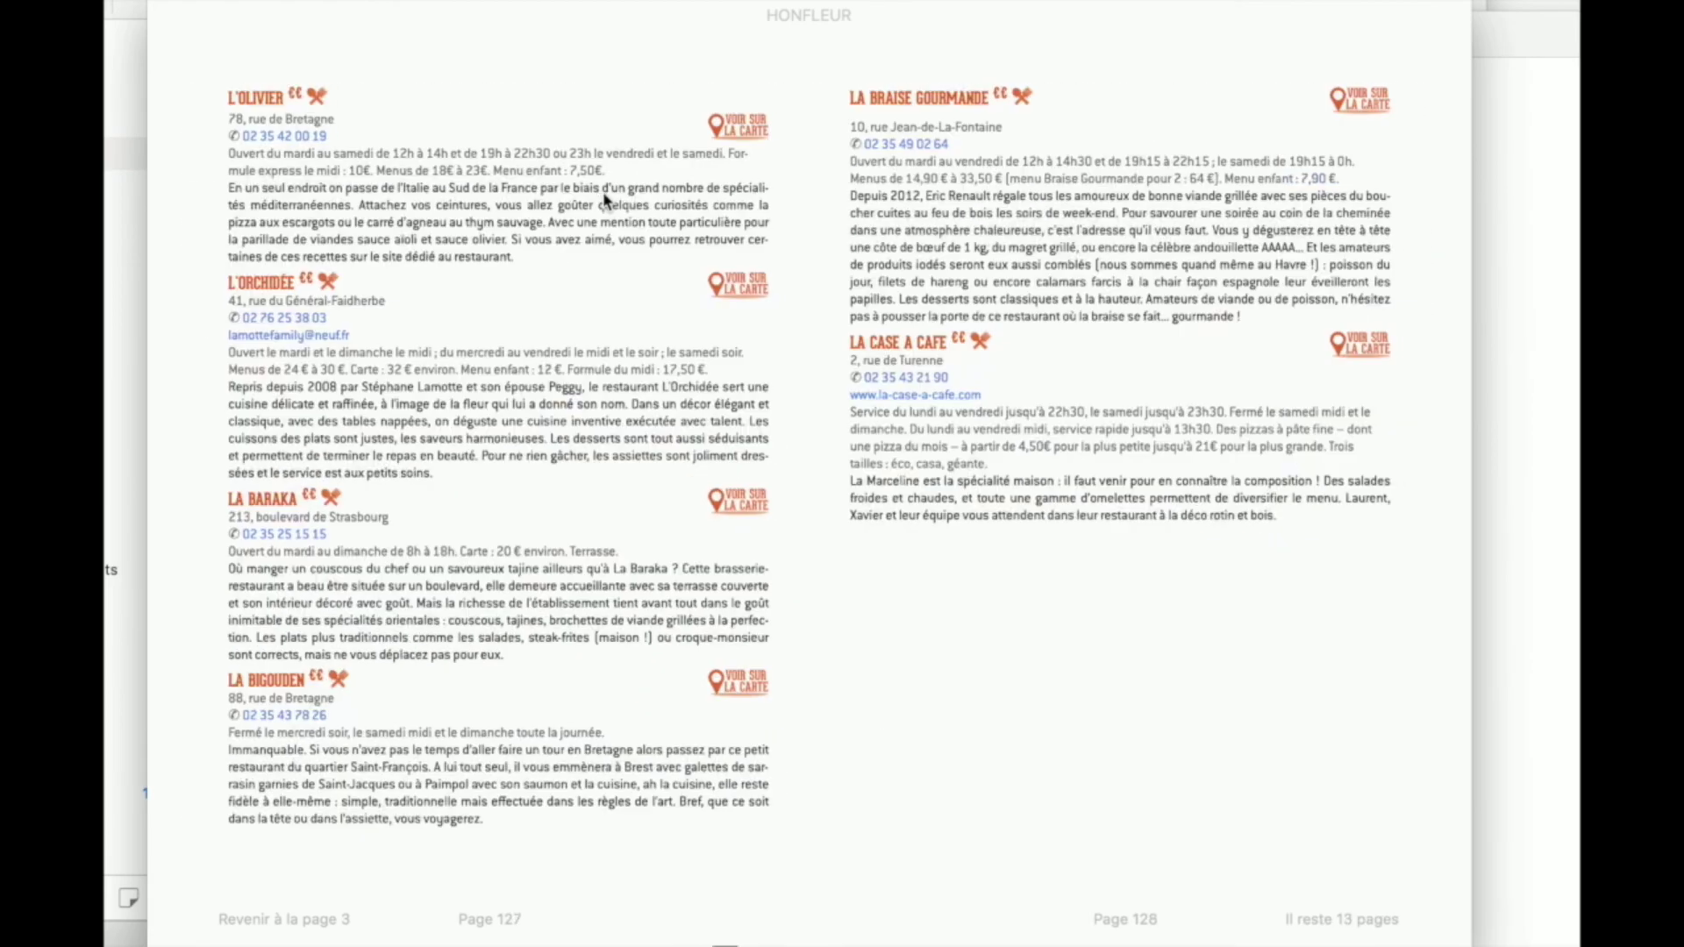